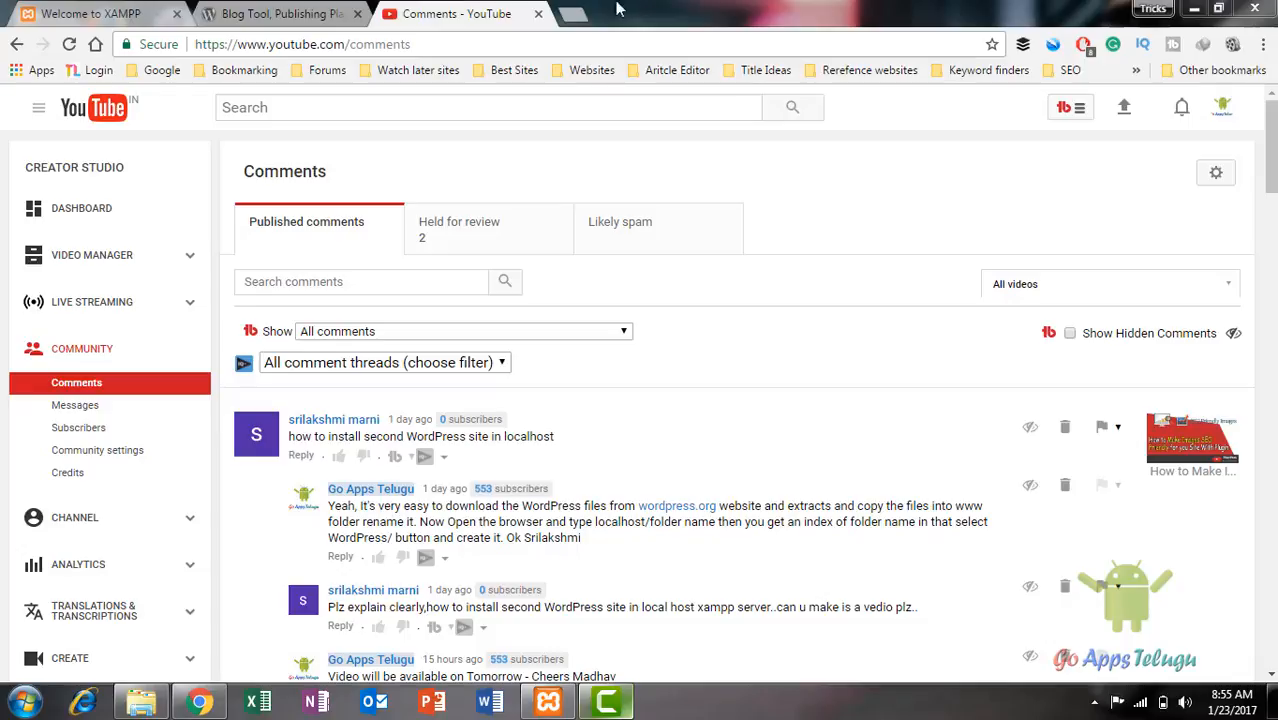
Step: Switch from the YouTube comments page to the XAMPP dashboard at localhost/dashboard
left_click(92, 17)
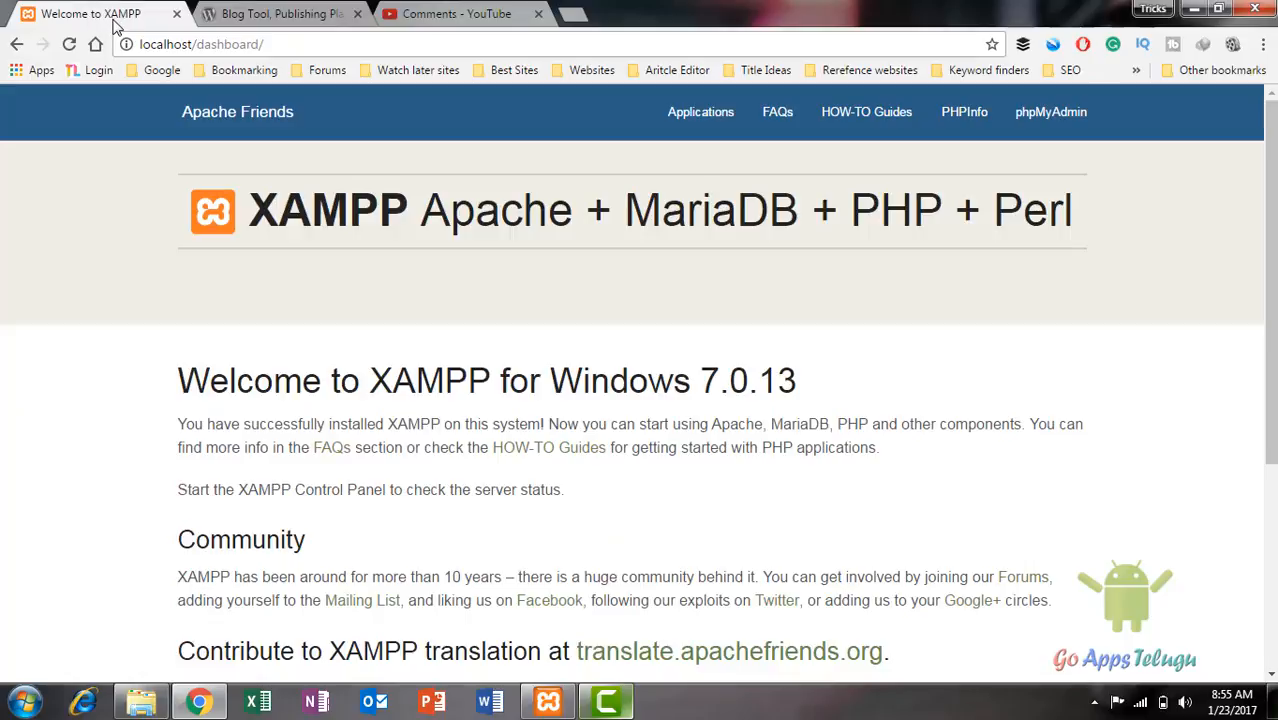
left_click(548, 702)
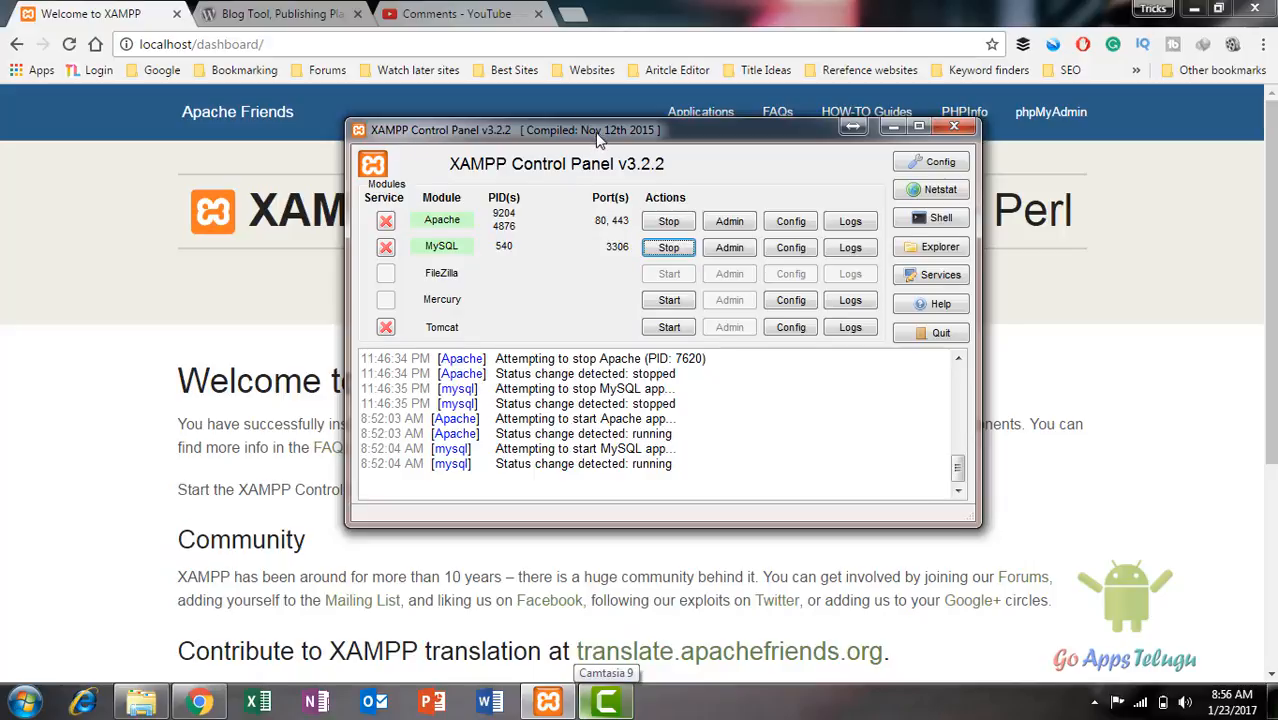
left_click_drag(595, 142, 600, 164)
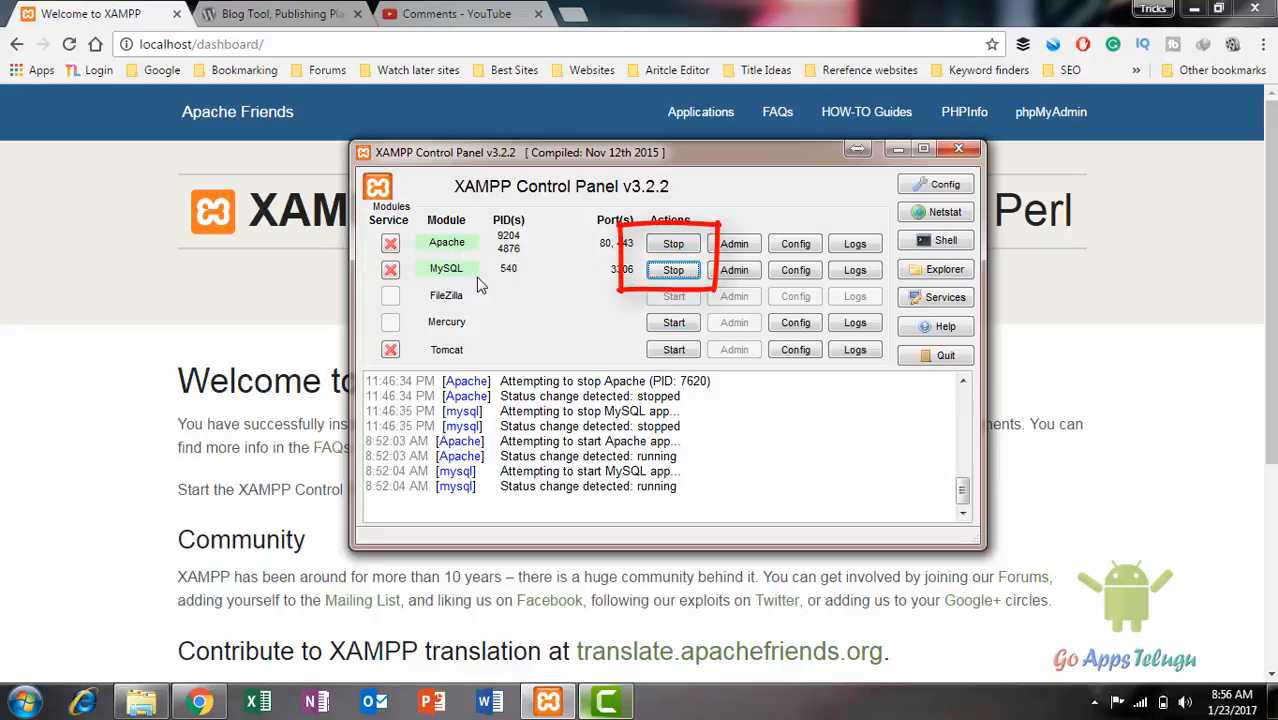
left_click(897, 150)
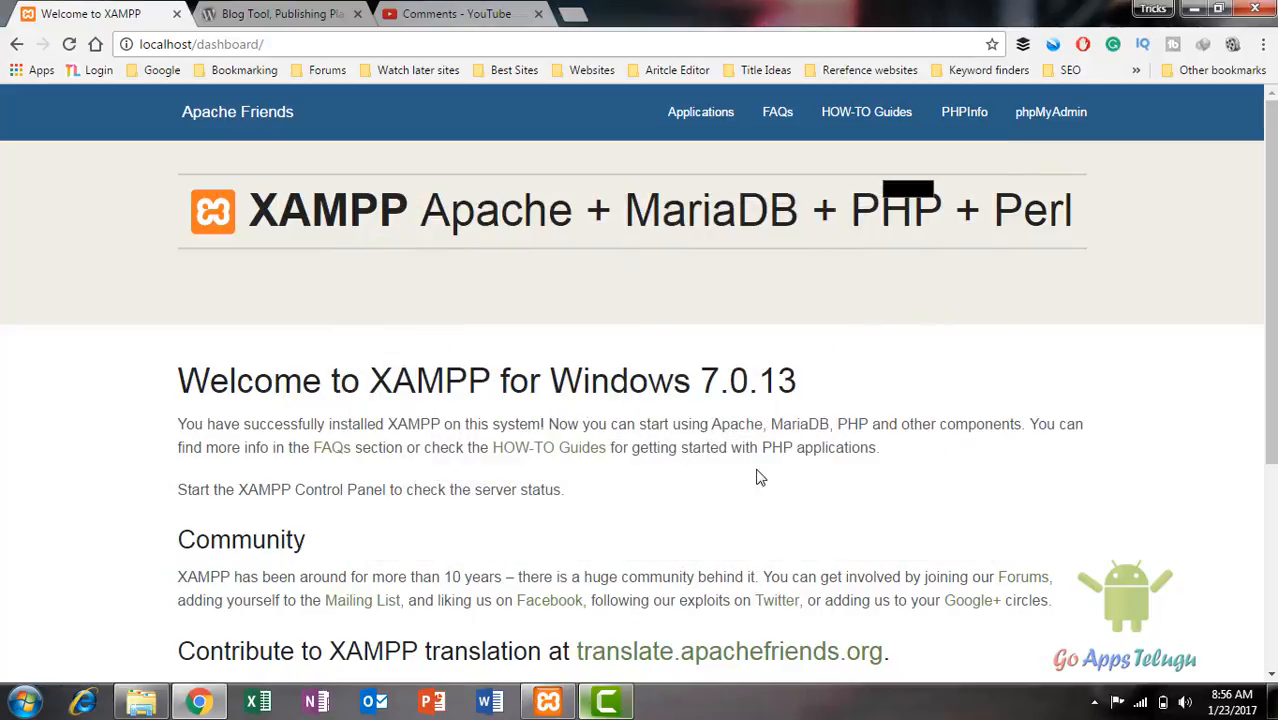
Step: Check the WordPress.org download page, then bring up Downloads\Compressed with the wordpress-4.7.1 archive
left_click(280, 14)
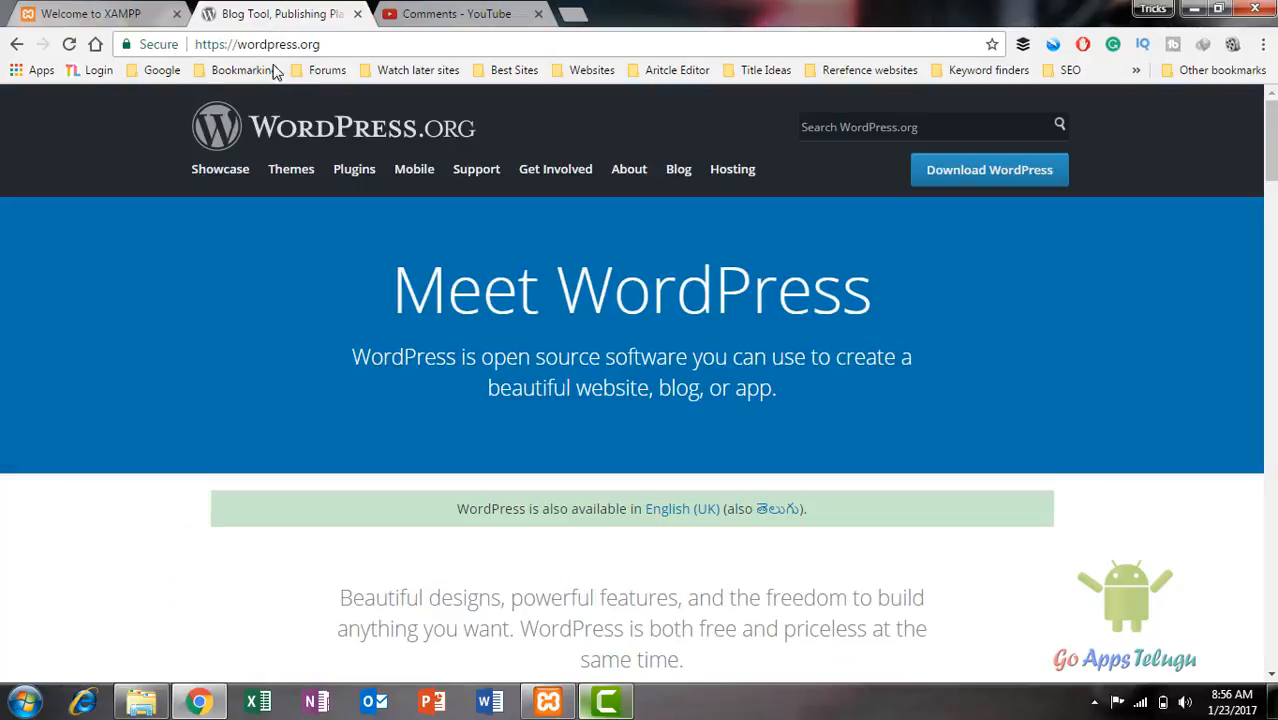
left_click(323, 45)
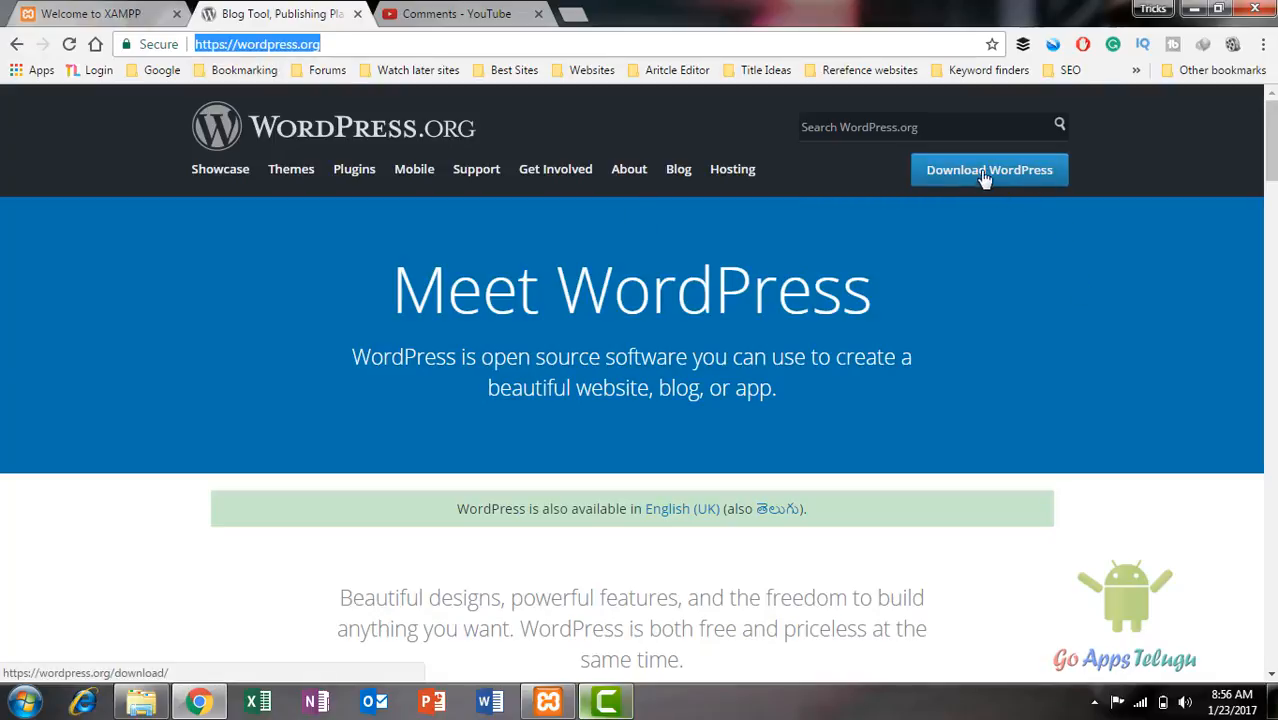
left_click(141, 703)
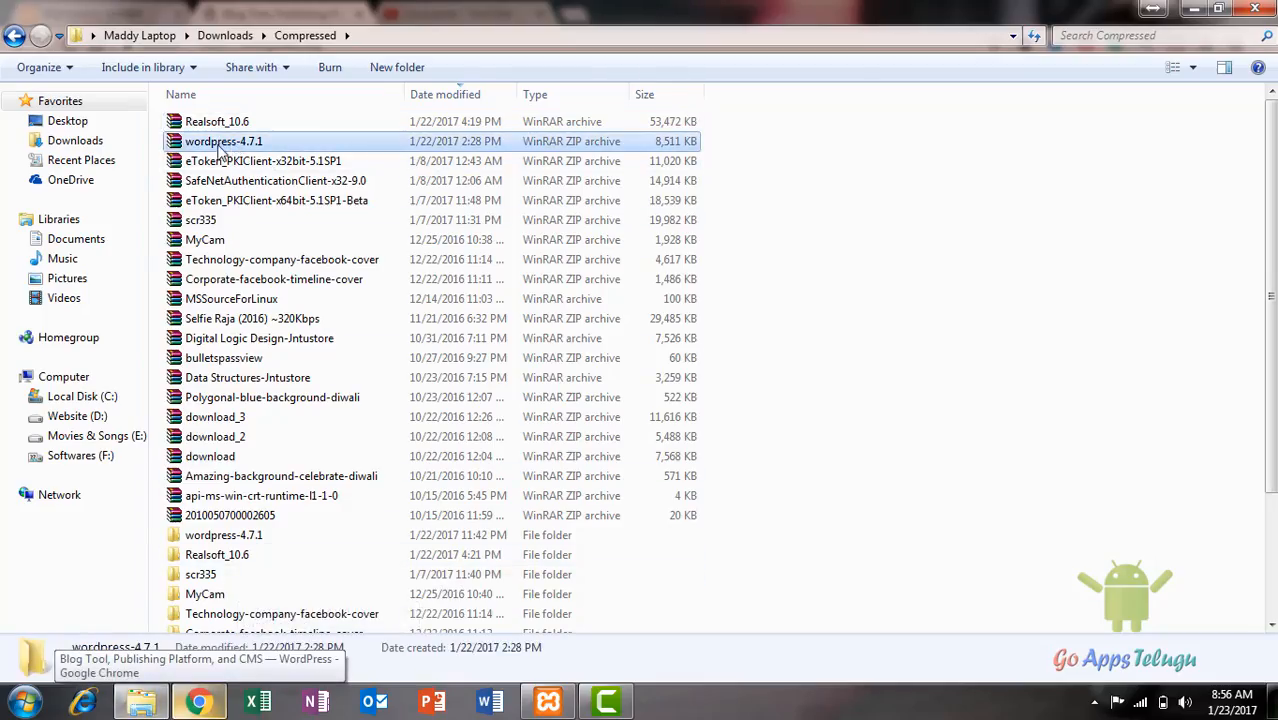
Step: Open the extracted wordpress-4.7.1 folder and look inside its goappstelugu subfolder
left_click(232, 148)
left_click(248, 541)
double_click(248, 541)
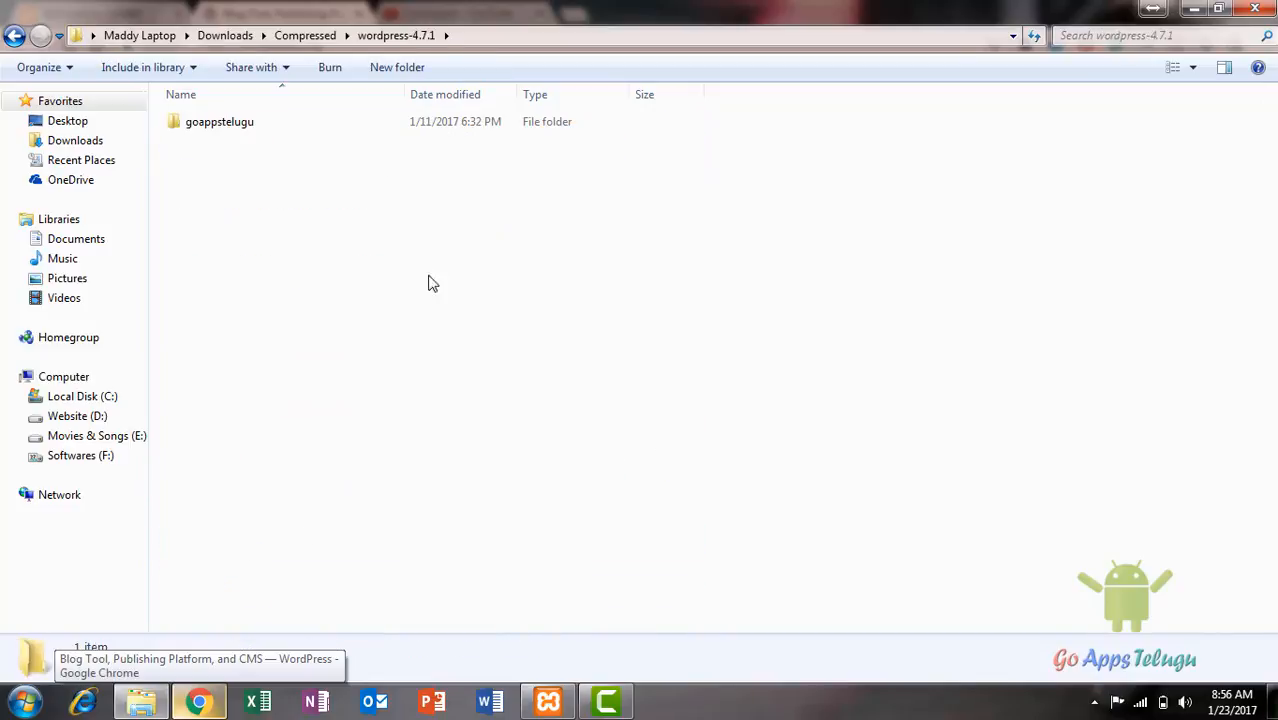
double_click(214, 123)
left_click(15, 37)
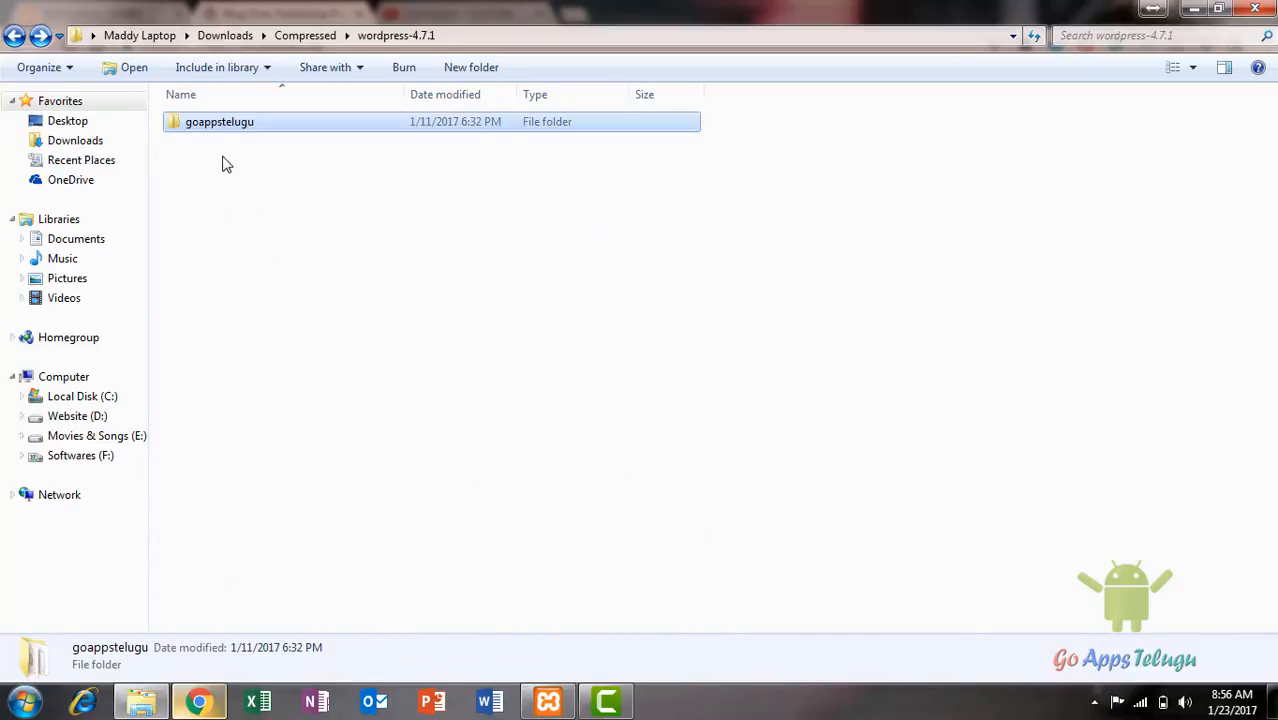
Step: Rename the goappstelugu folder to trickslearning
key("Menu")
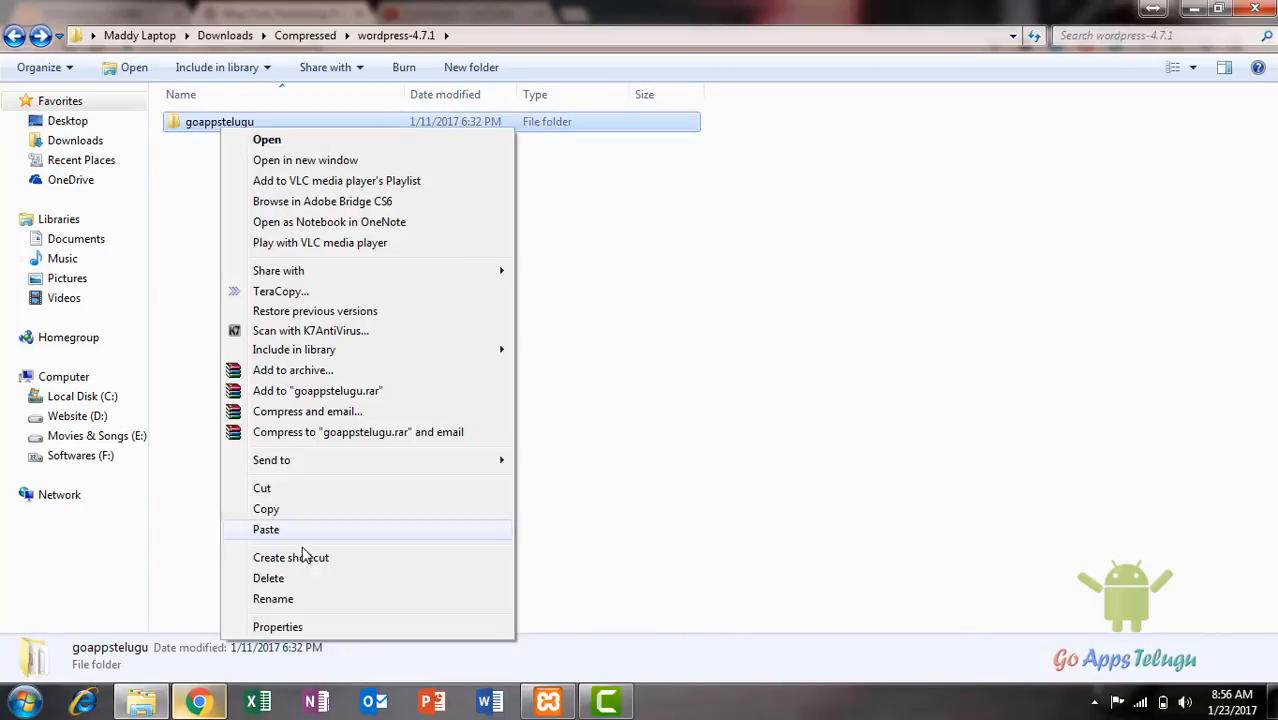
left_click(274, 599)
type("trickslearning")
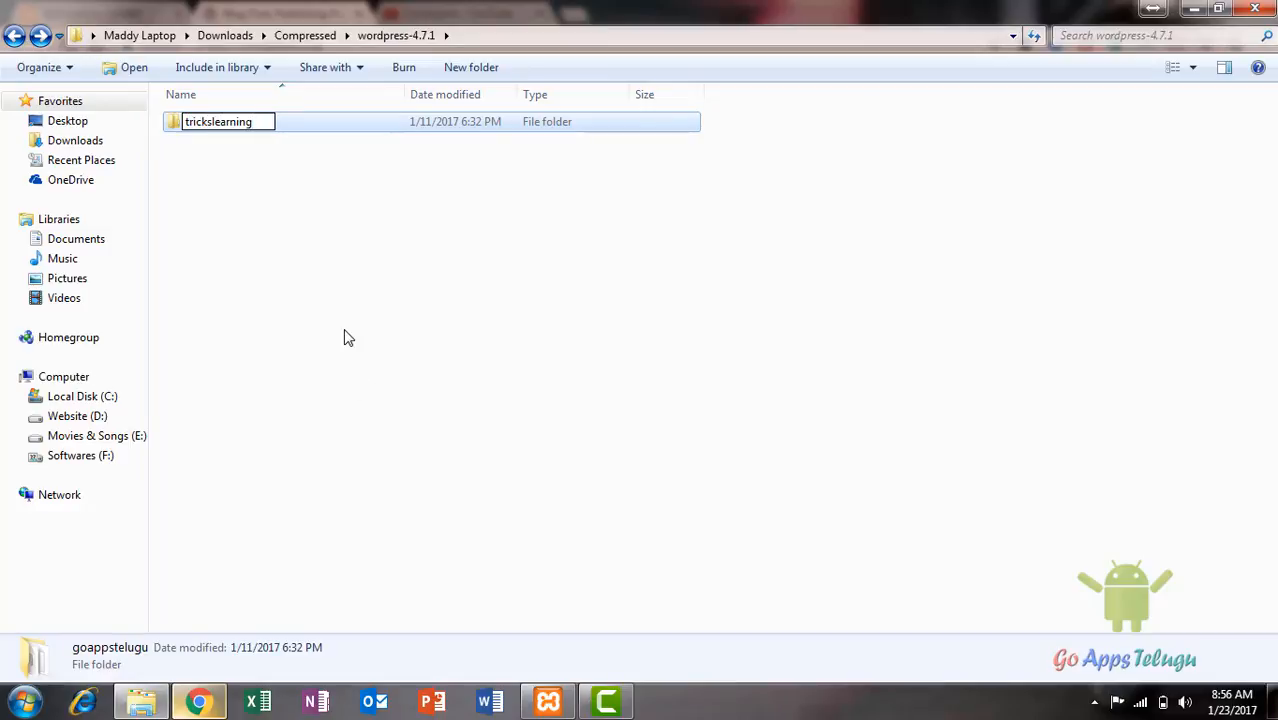
left_click(333, 335)
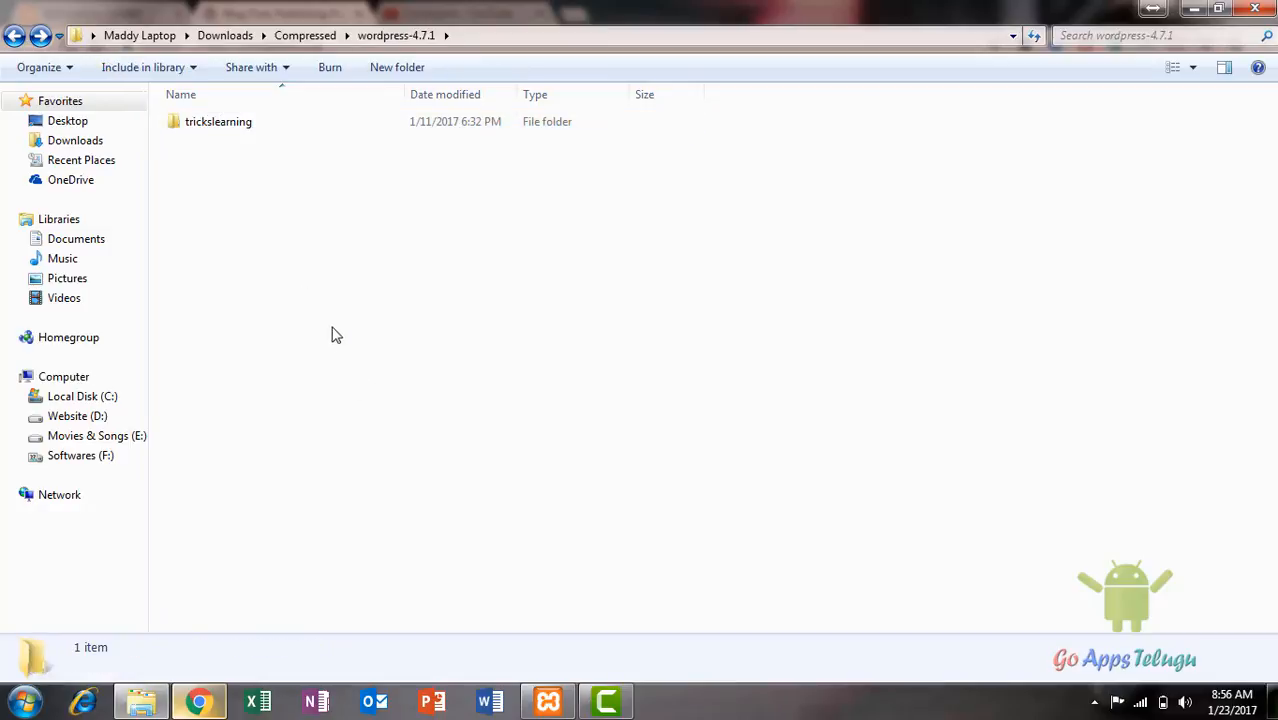
left_click(243, 134)
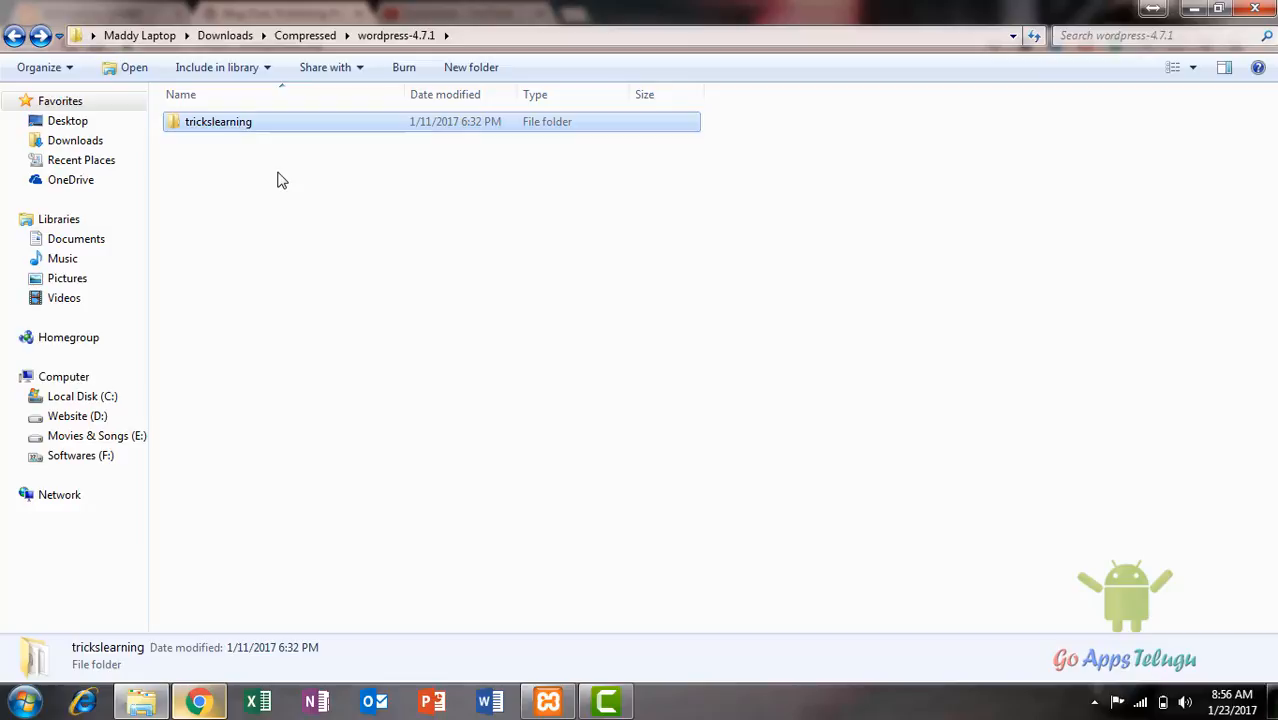
left_click(24, 701)
left_click(286, 457)
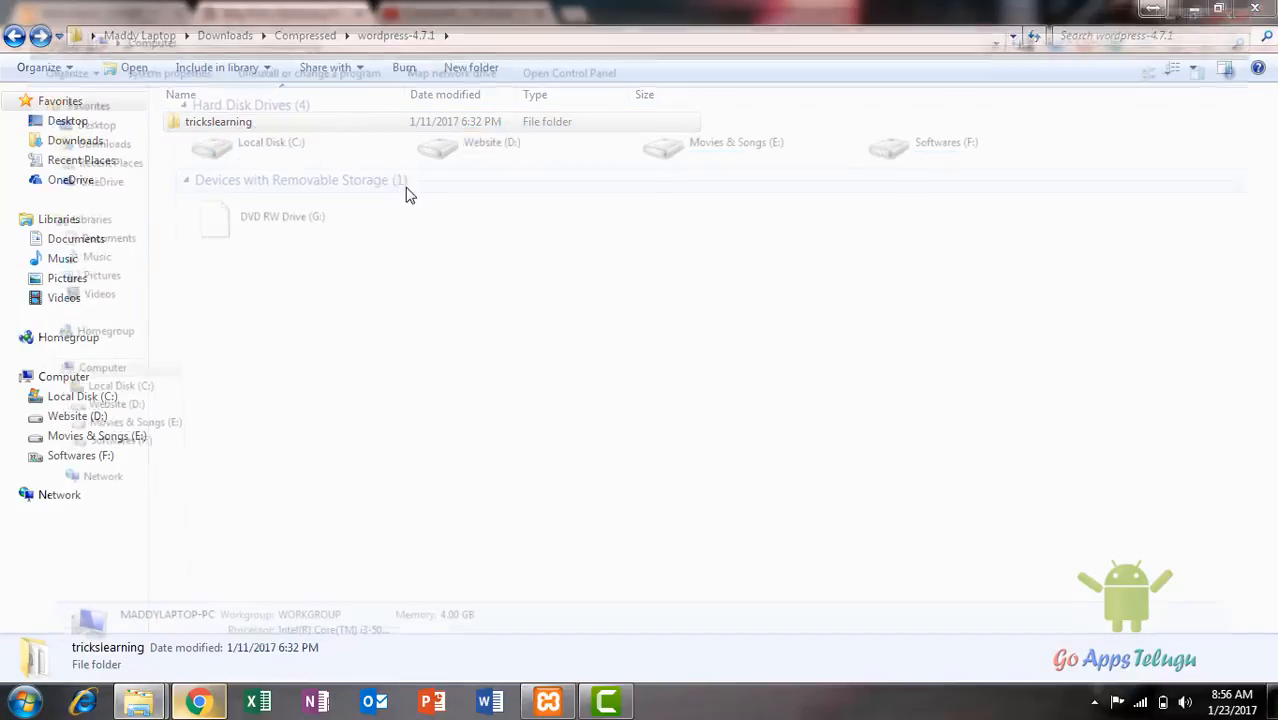
Step: Paste the trickslearning folder into C:\xampp\htdocs
double_click(322, 148)
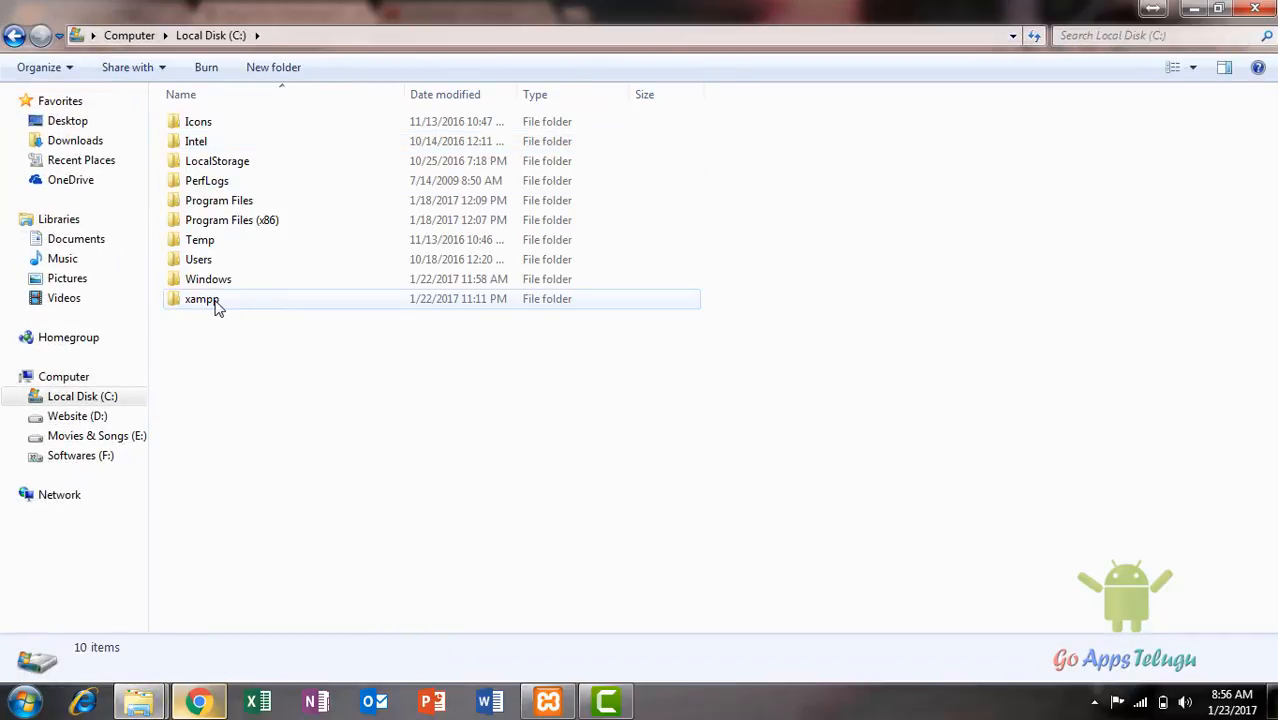
double_click(217, 304)
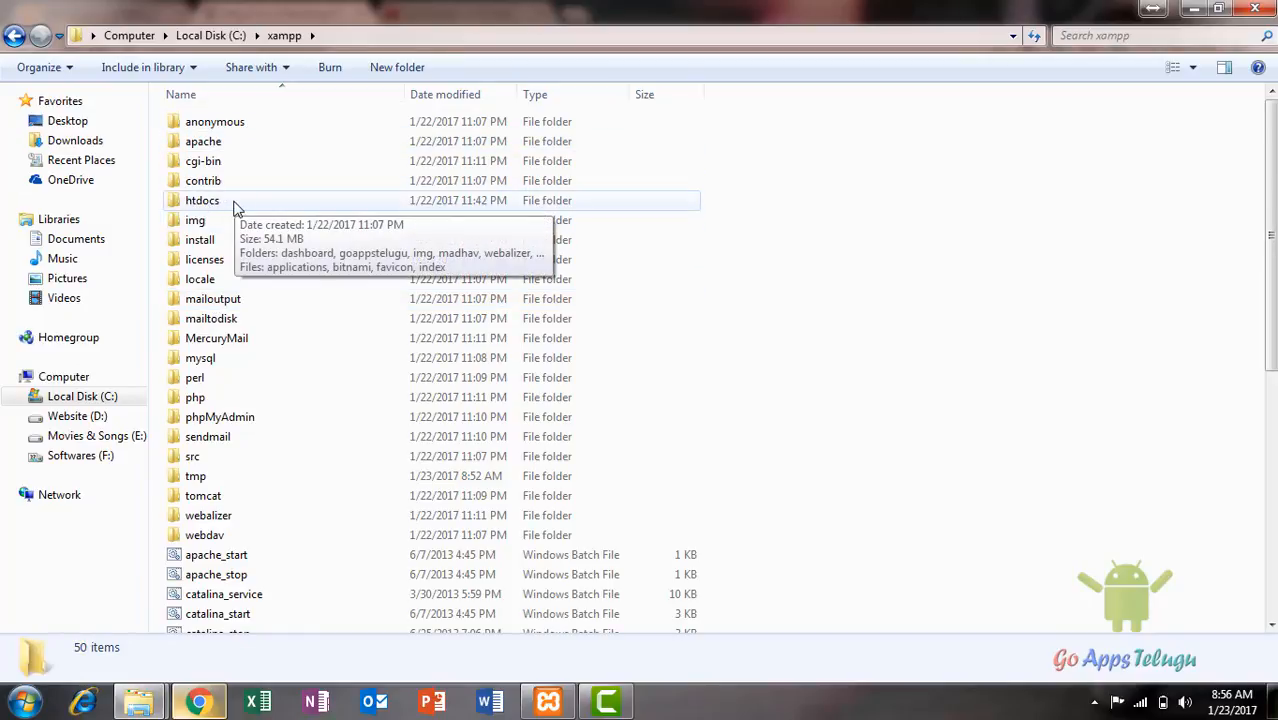
double_click(234, 205)
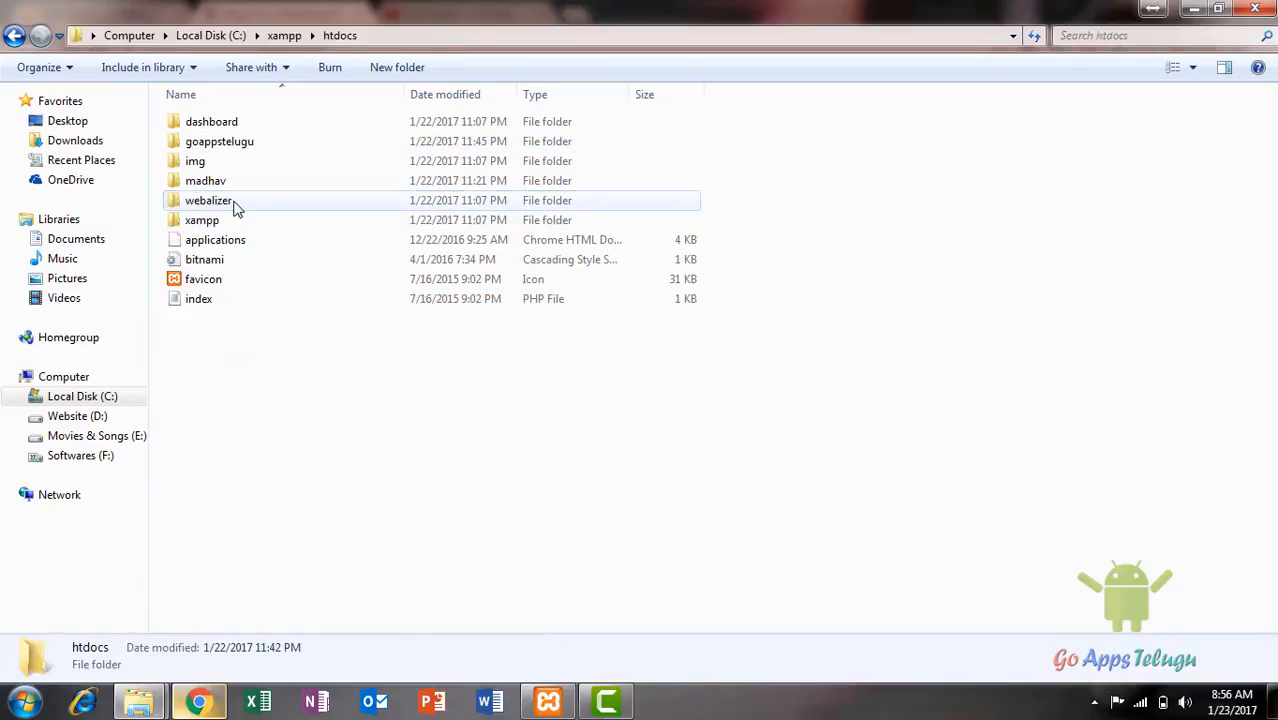
right_click(236, 497)
left_click(295, 356)
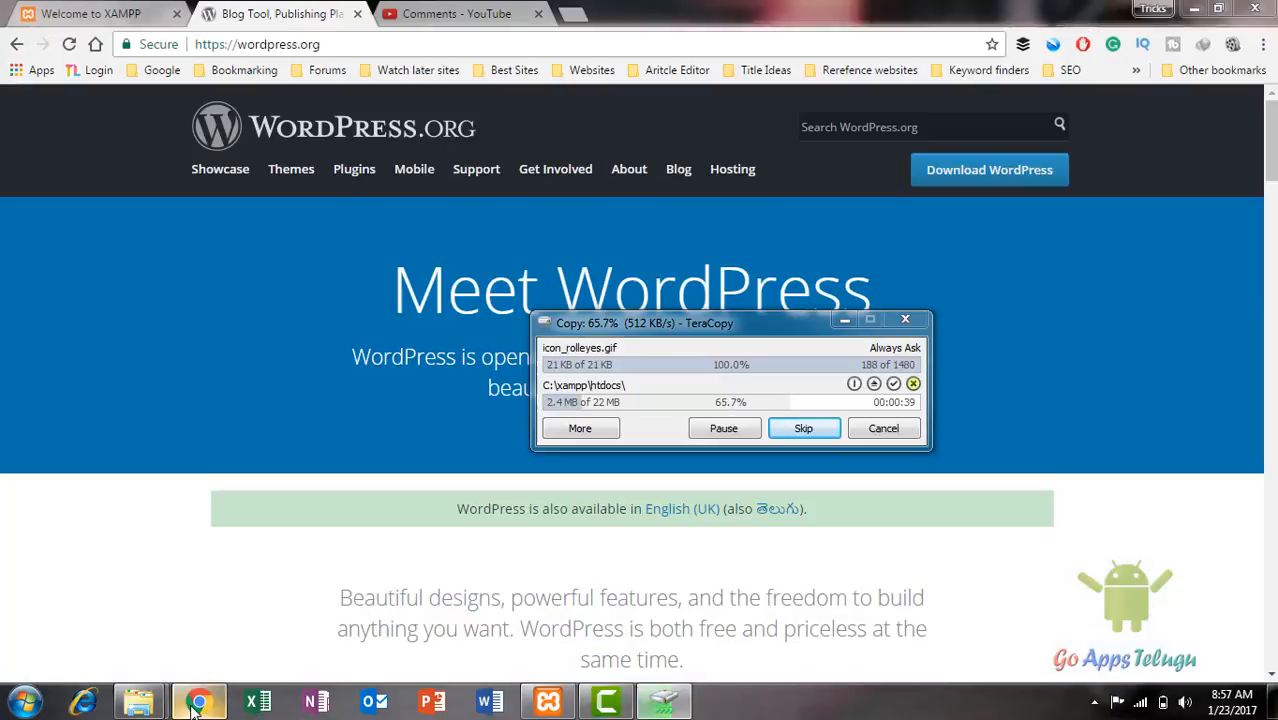
Step: Open phpMyAdmin from the XAMPP dashboard and create a database named trickslearning
left_click(199, 703)
left_click(105, 14)
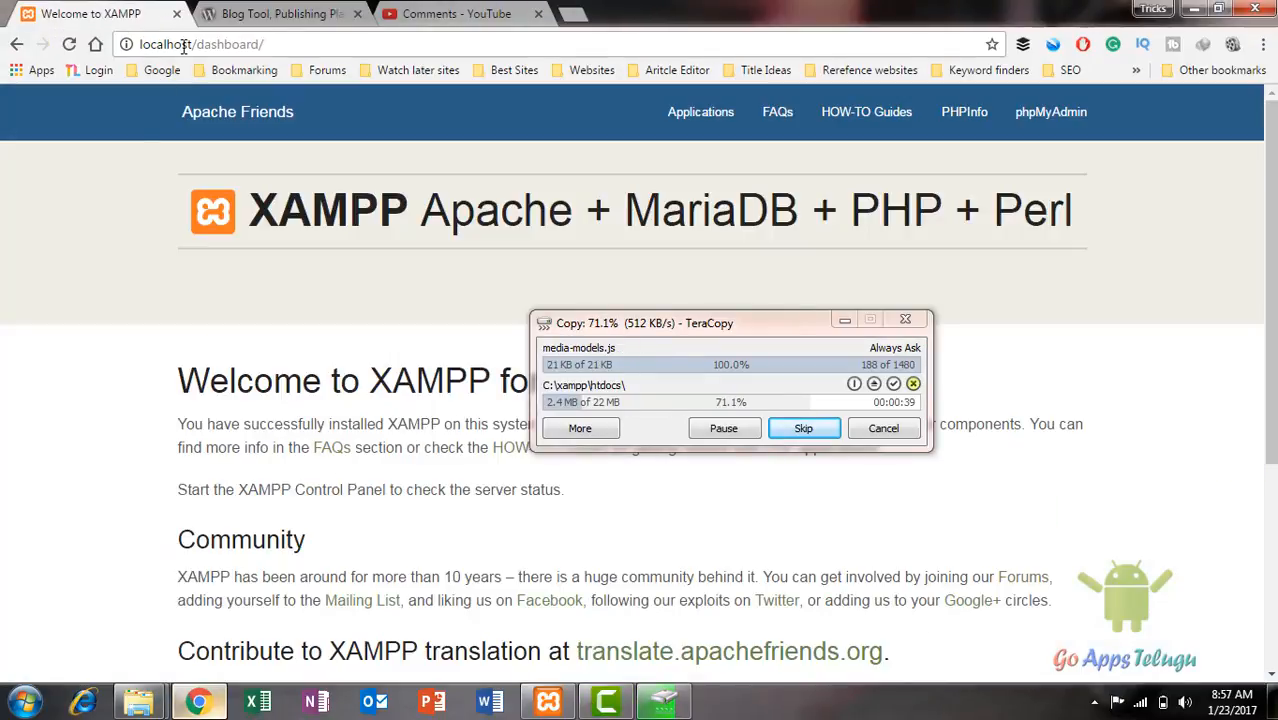
left_click(1051, 112)
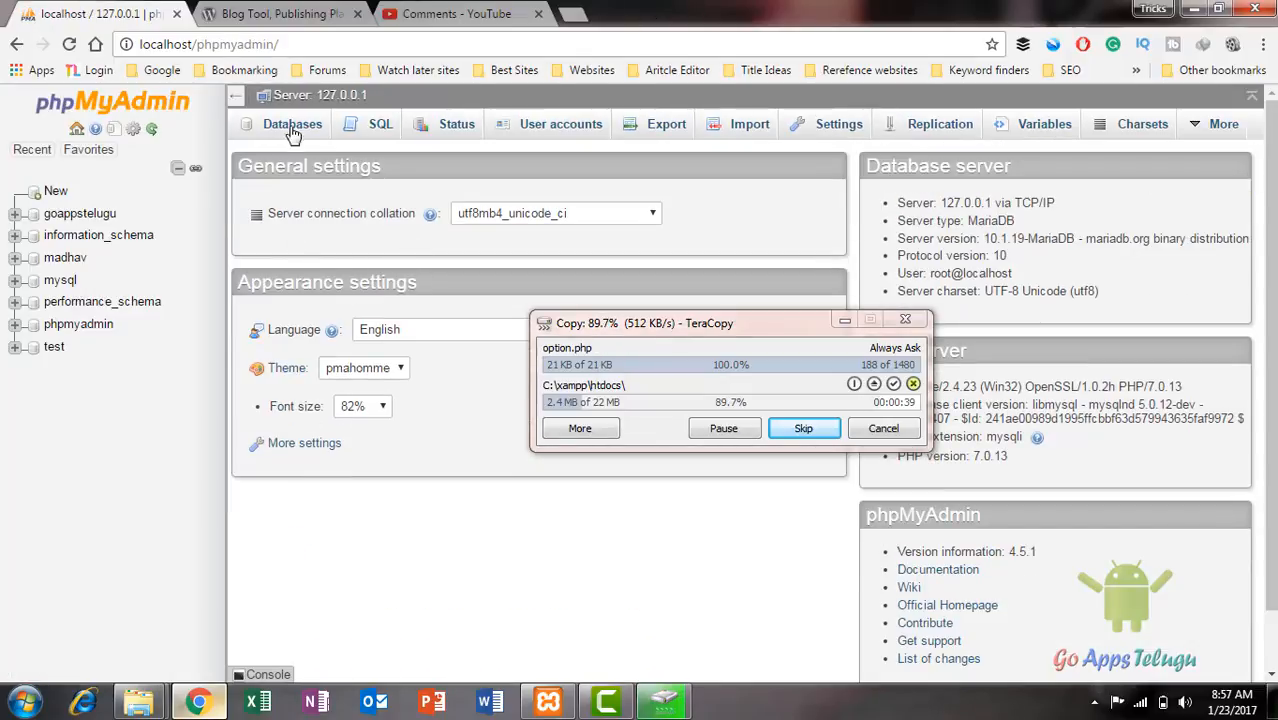
left_click(292, 128)
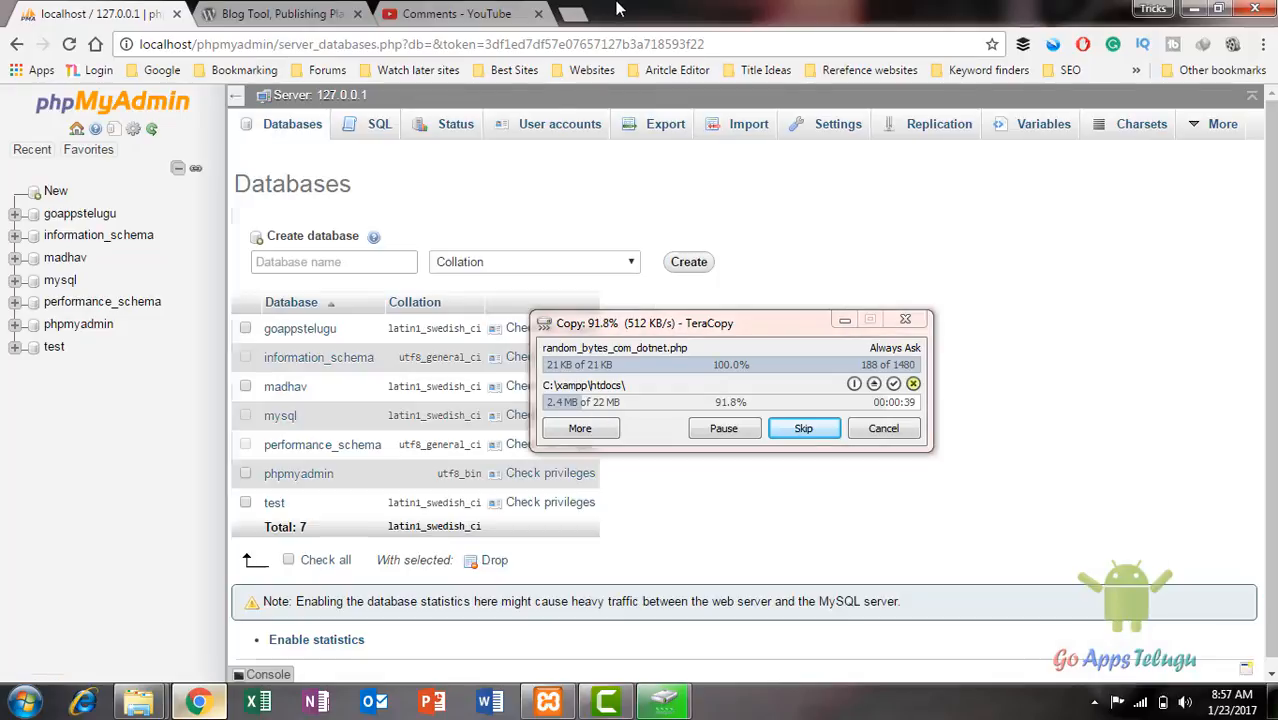
left_click(323, 264)
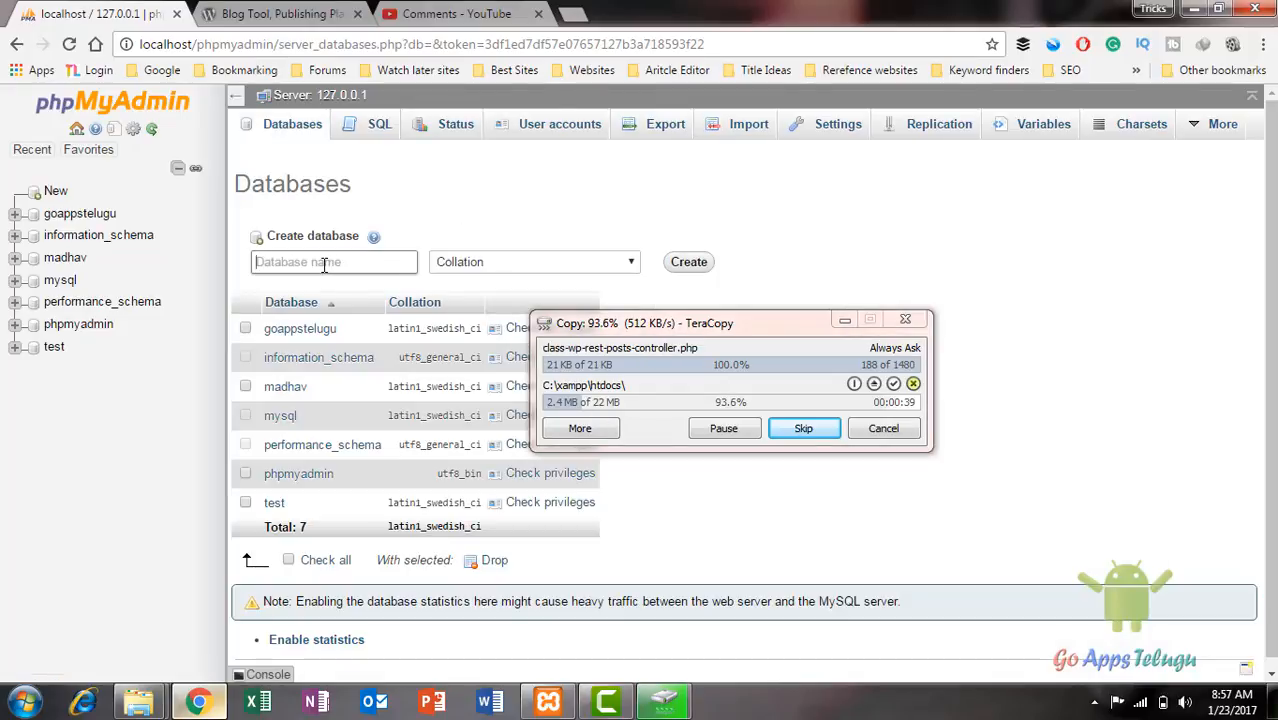
type("trickslearning")
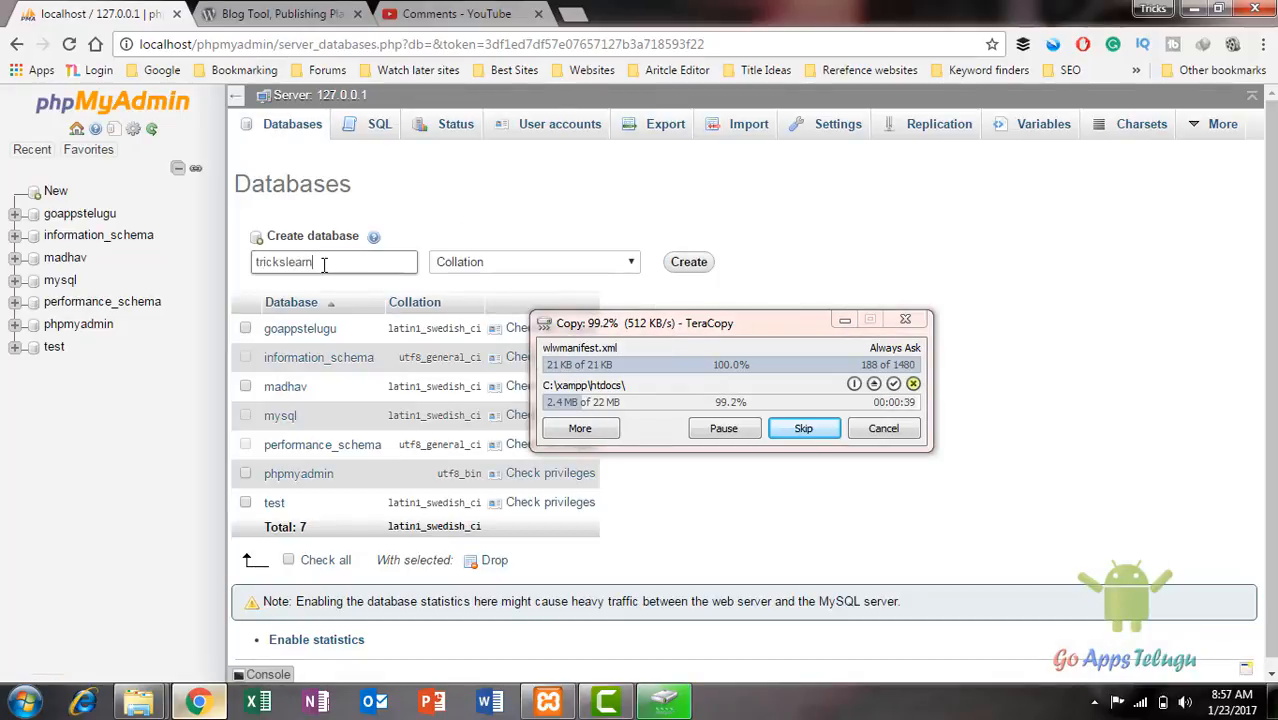
left_click(688, 262)
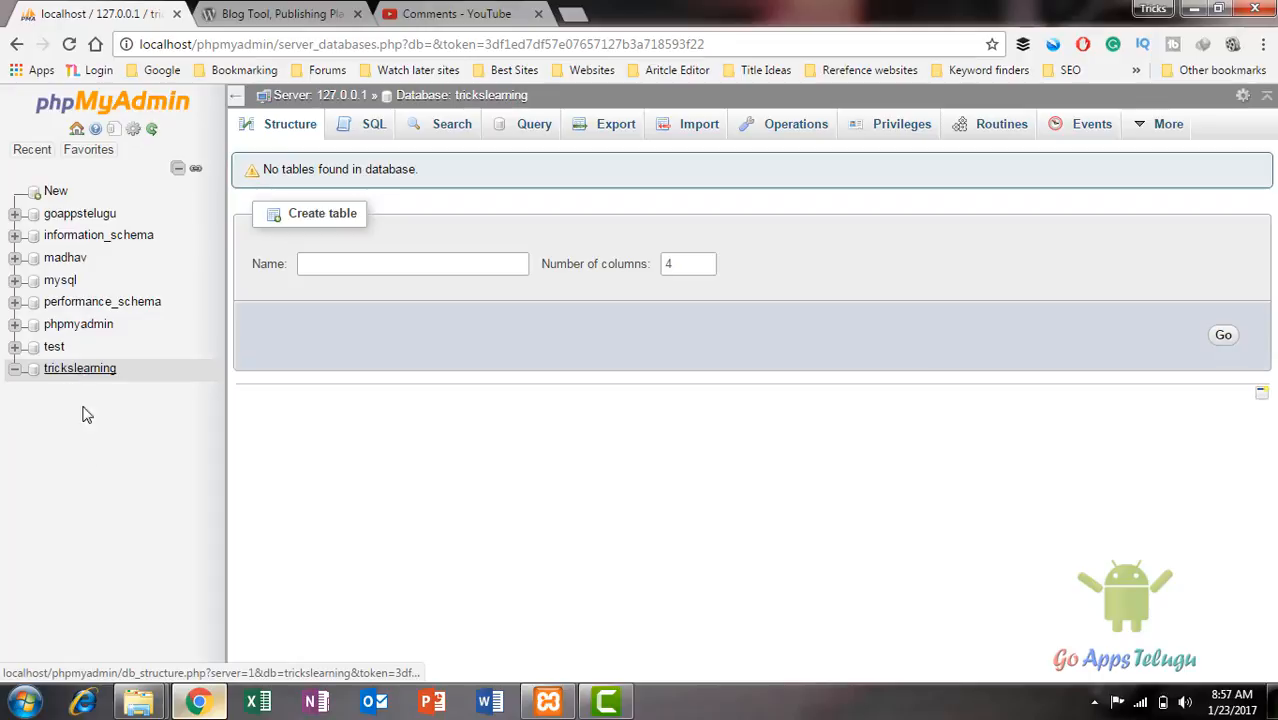
Step: Open wp-config-sample from htdocs\trickslearning in Notepad
mouse_move(138, 701)
left_click(330, 588)
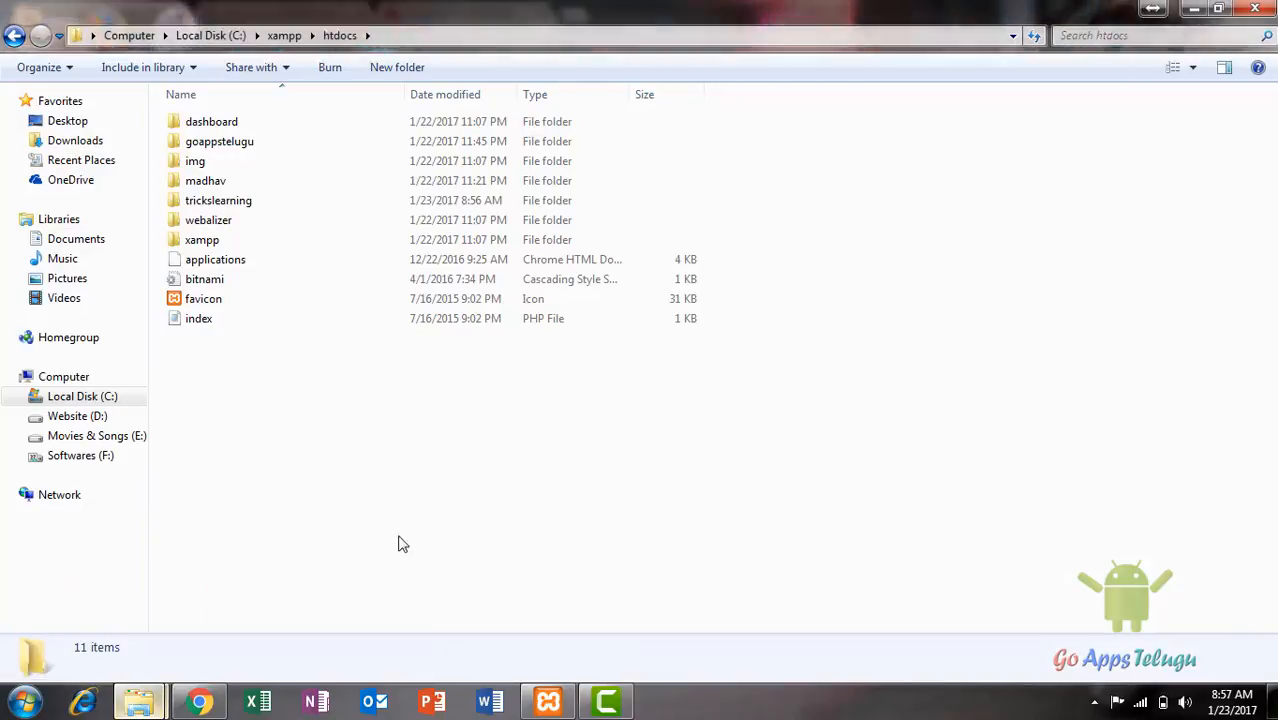
double_click(216, 200)
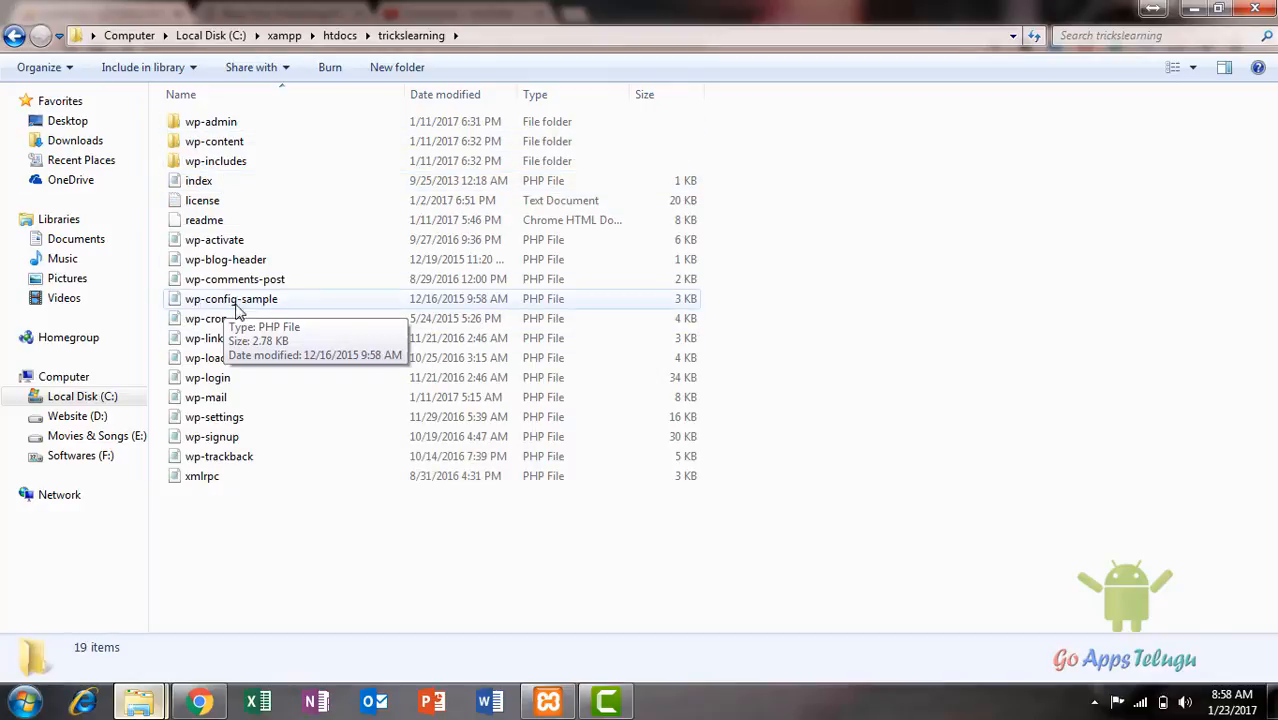
double_click(236, 302)
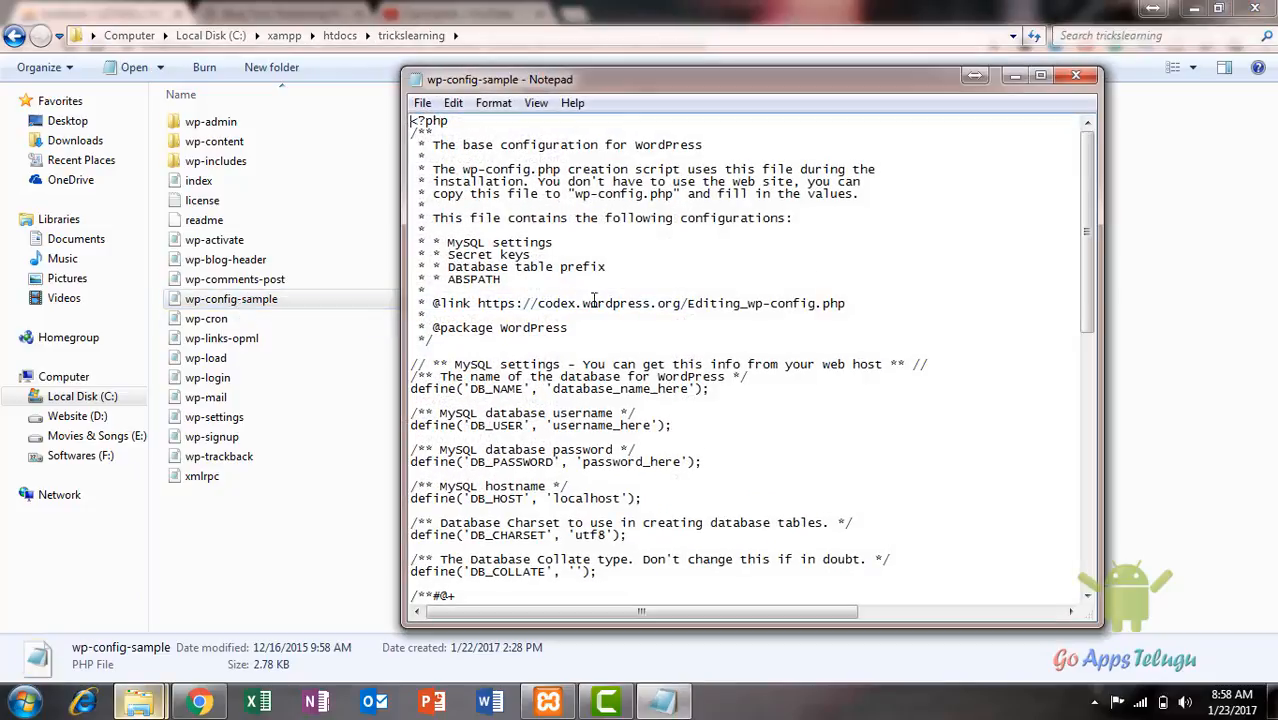
scroll(618, 450, "down", 1)
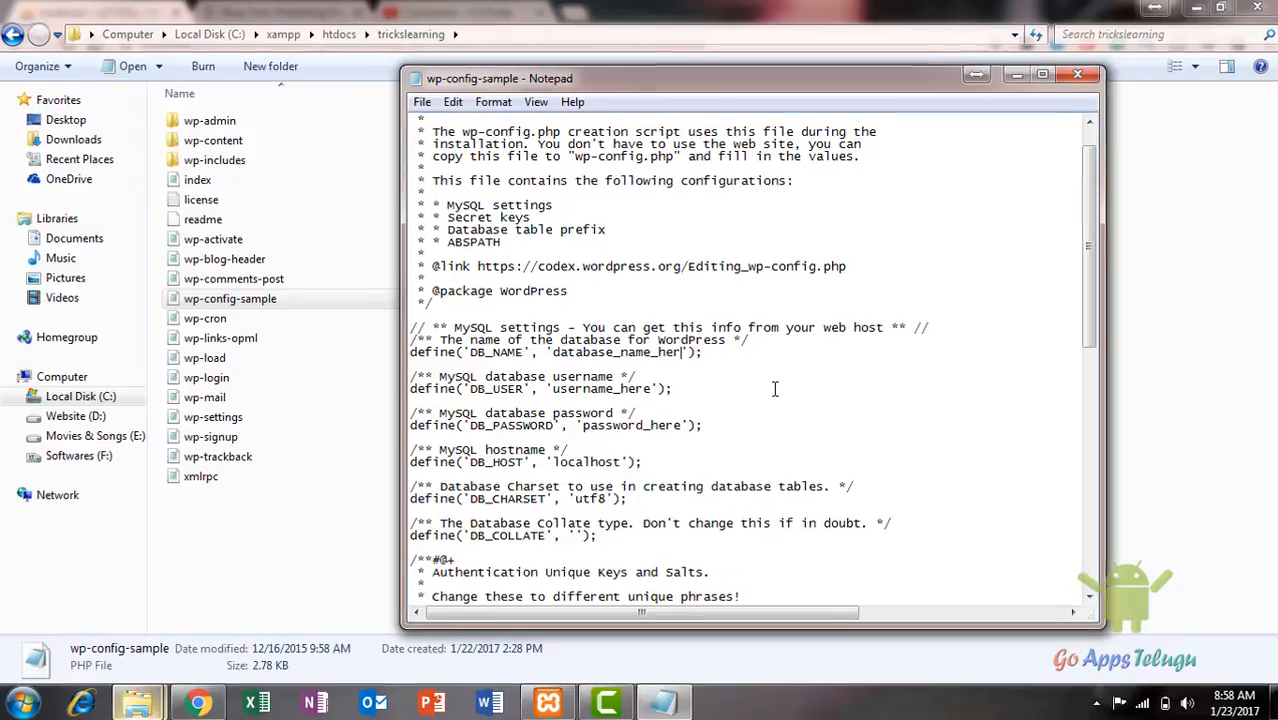
Step: Set DB_NAME to trickslearning, DB_USER to root, and enter the database password
key("BackSpace")
key("BackSpace")
key("BackSpace")
key("BackSpace")
key("BackSpace")
key("BackSpace")
key("BackSpace")
key("BackSpace")
key("BackSpace")
key("BackSpace")
key("BackSpace")
key("BackSpace")
key("BackSpace")
key("BackSpace")
key("BackSpace")
key("BackSpace")
key("BackSpace")
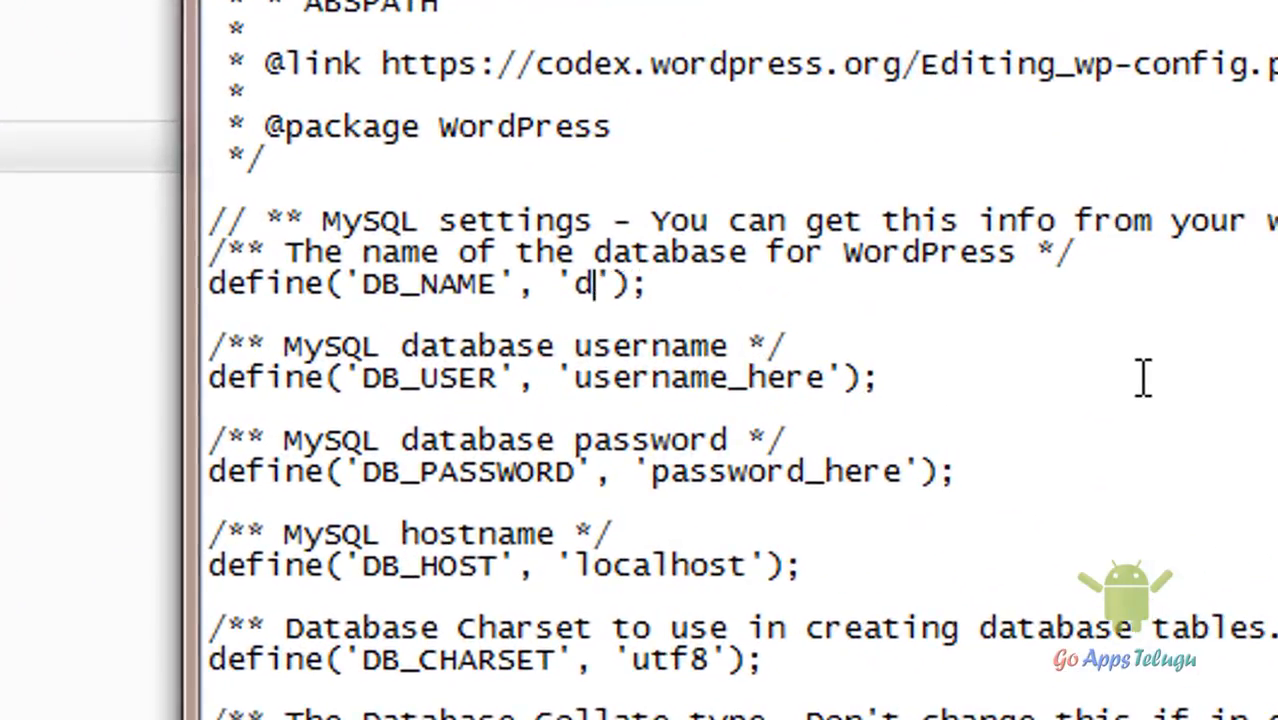
key("BackSpace")
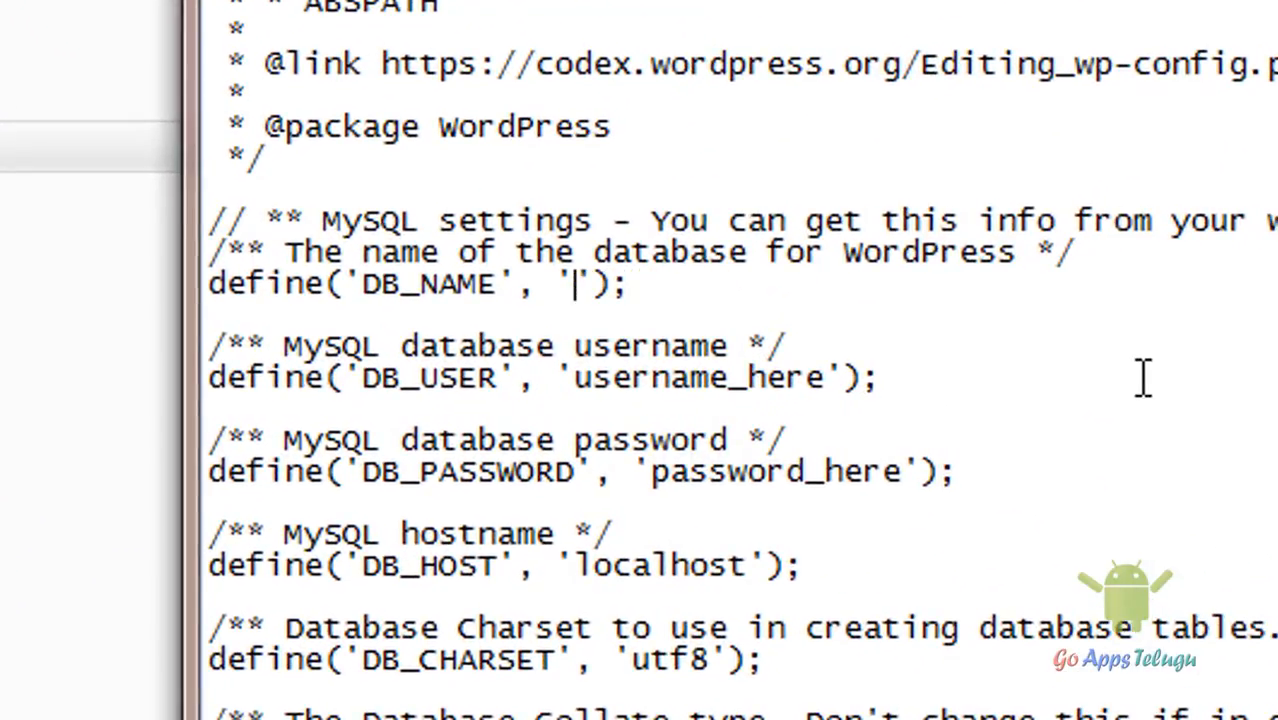
type("trickslearning")
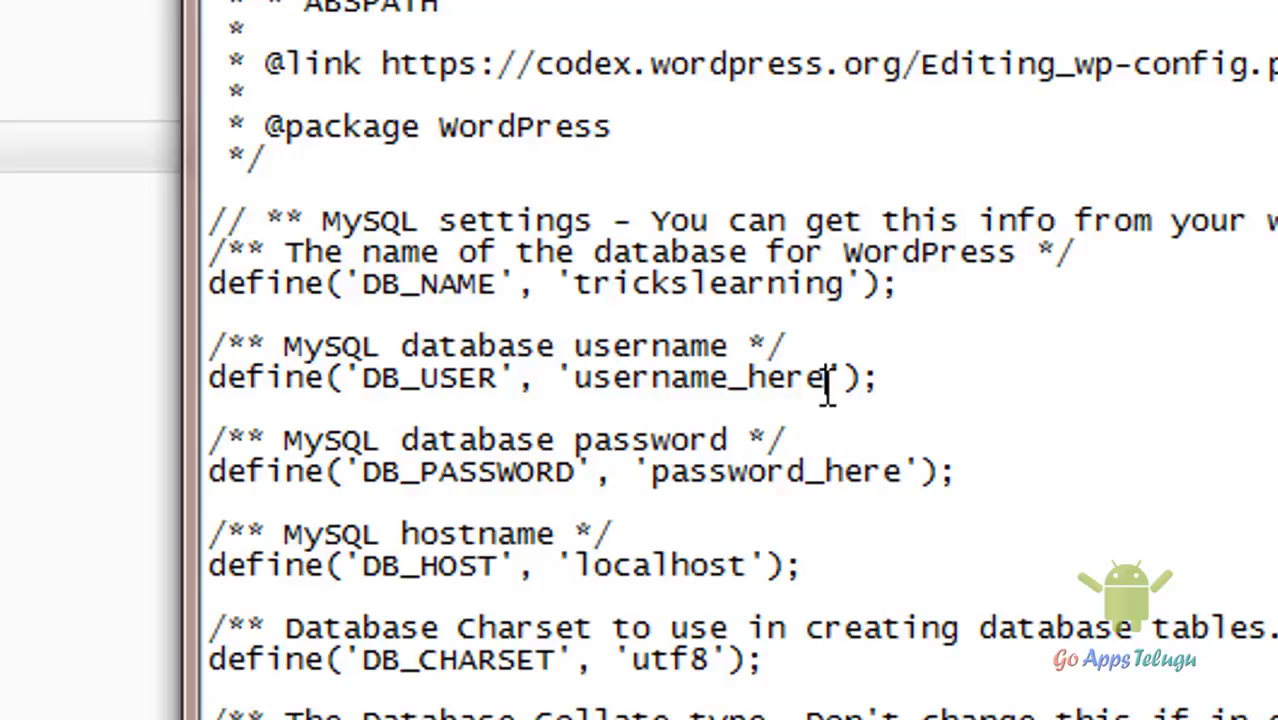
left_click_drag(827, 380, 582, 384)
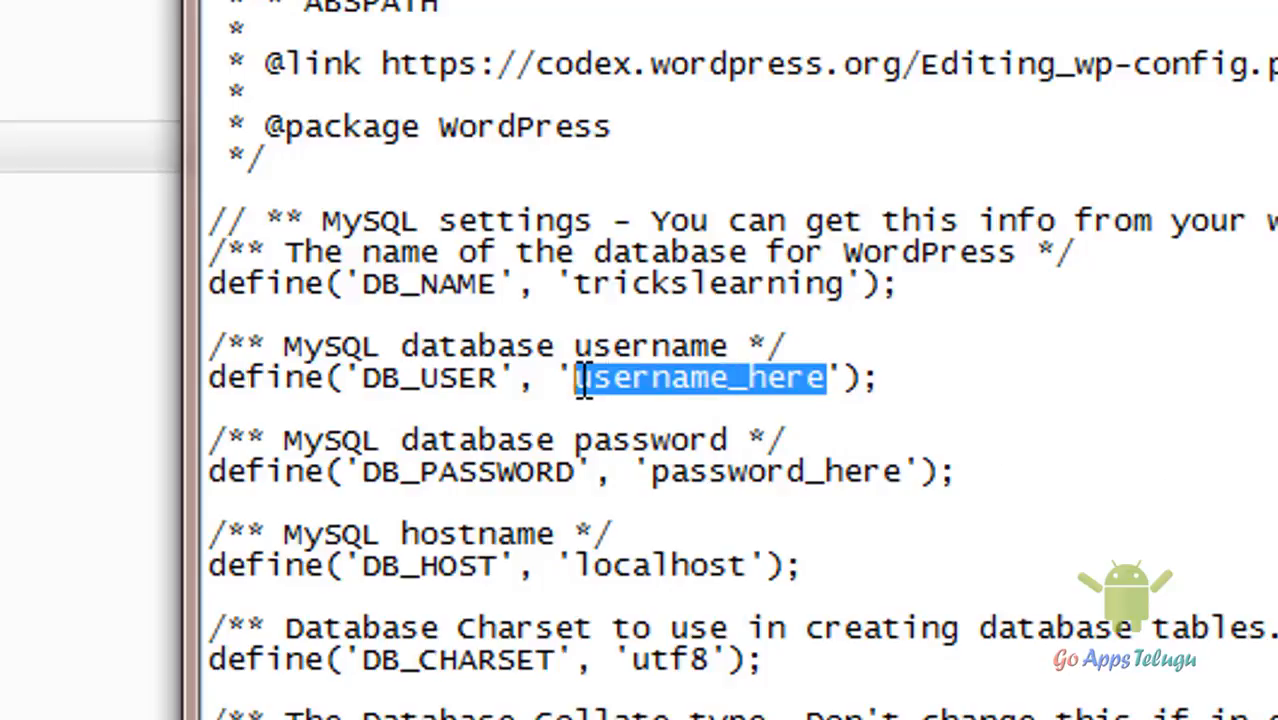
type("root")
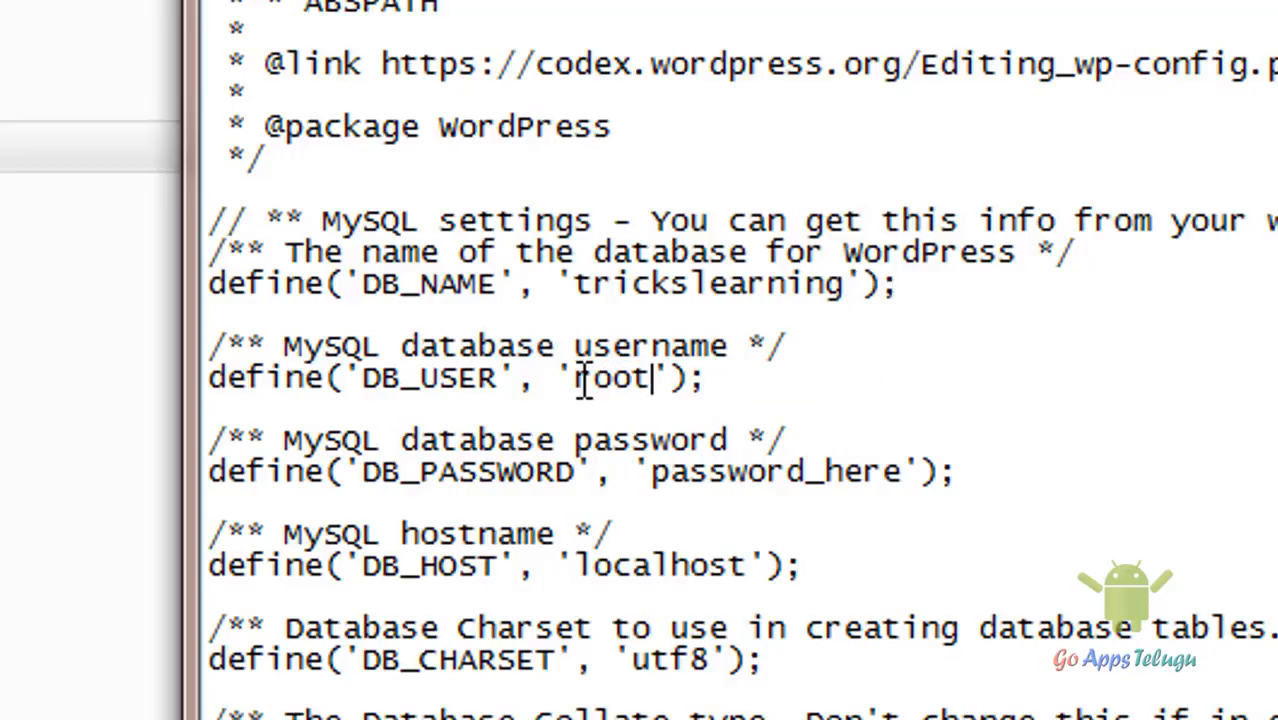
left_click_drag(908, 472, 660, 474)
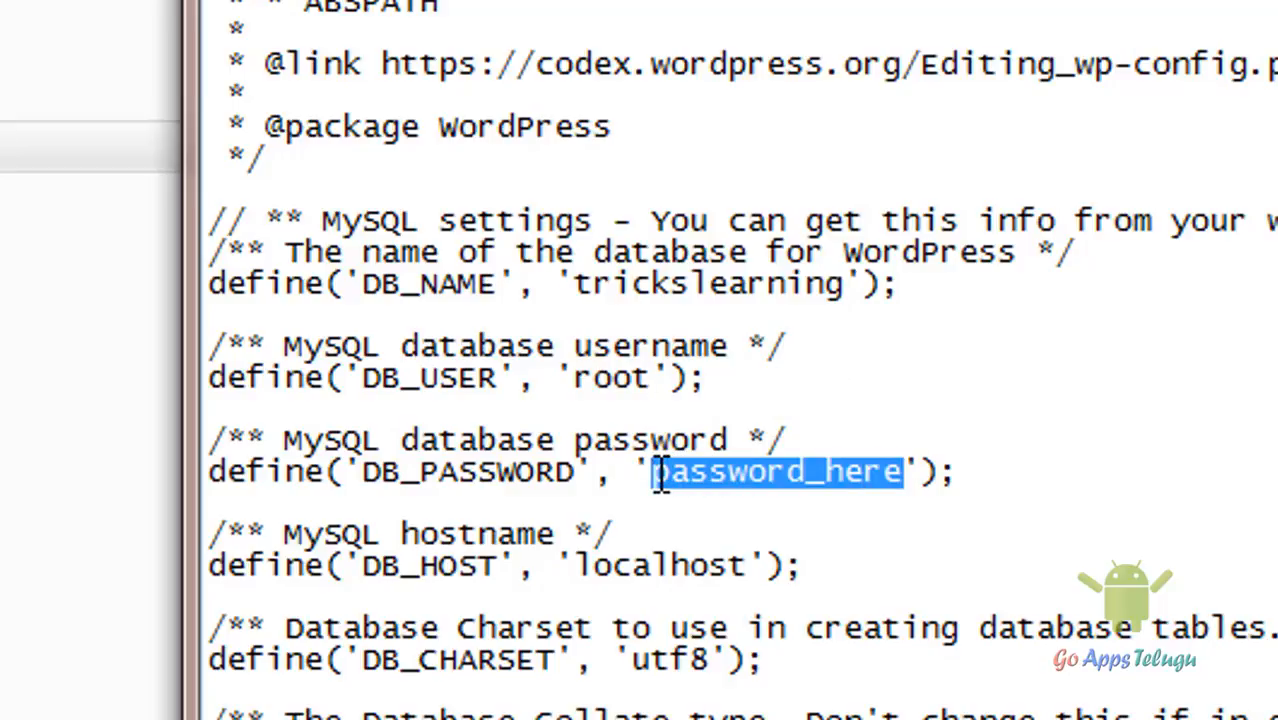
type("password")
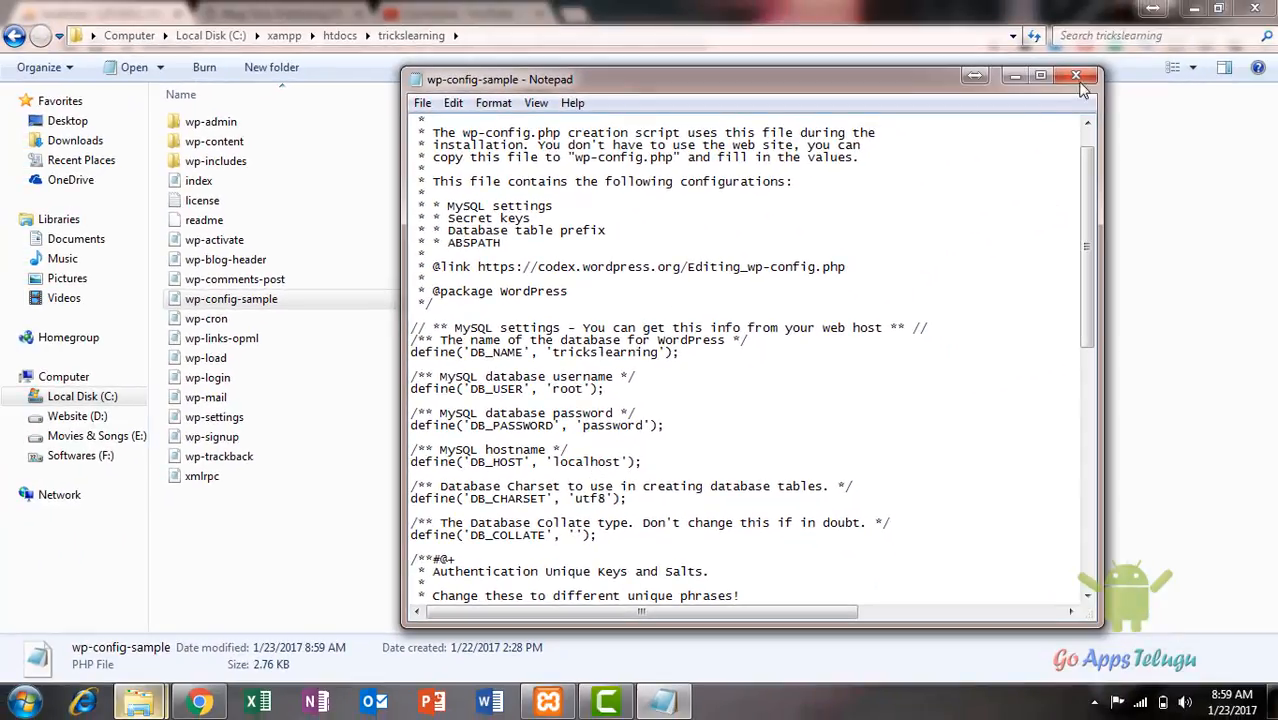
Step: Close Notepad and rename wp-config-sample to wp-config, then return to phpMyAdmin
left_click(1077, 78)
right_click(255, 305)
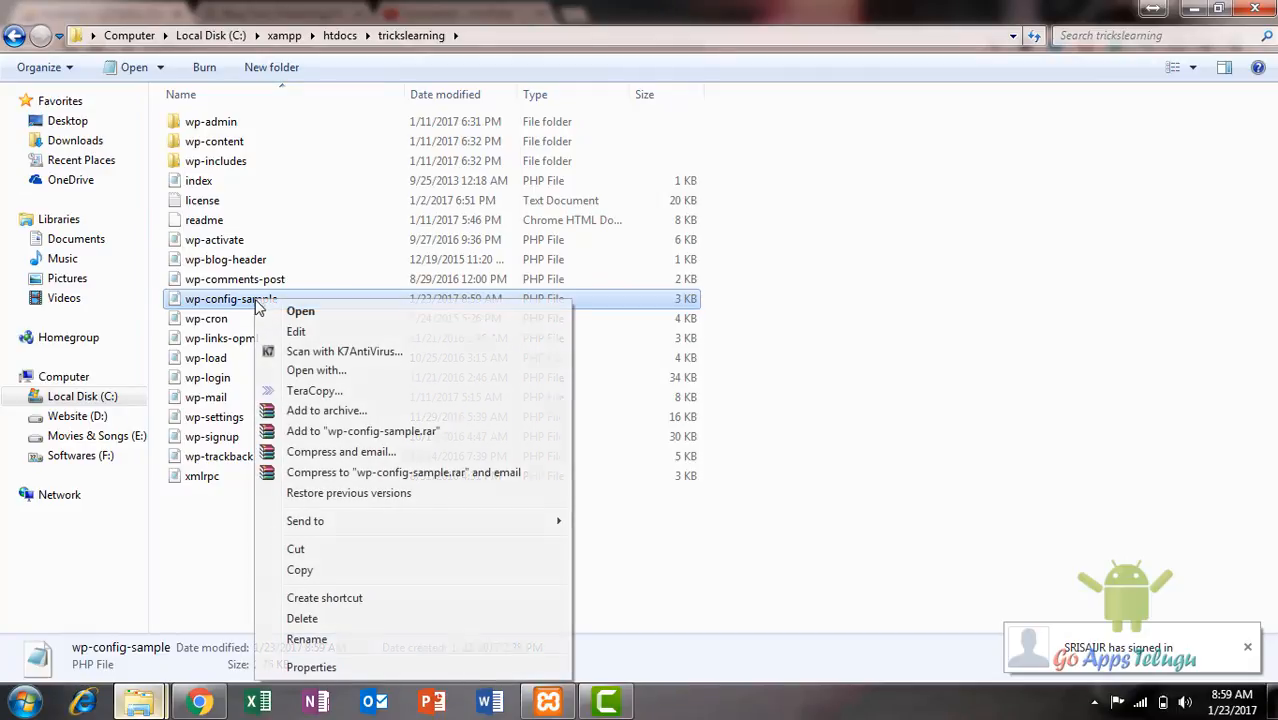
left_click(320, 640)
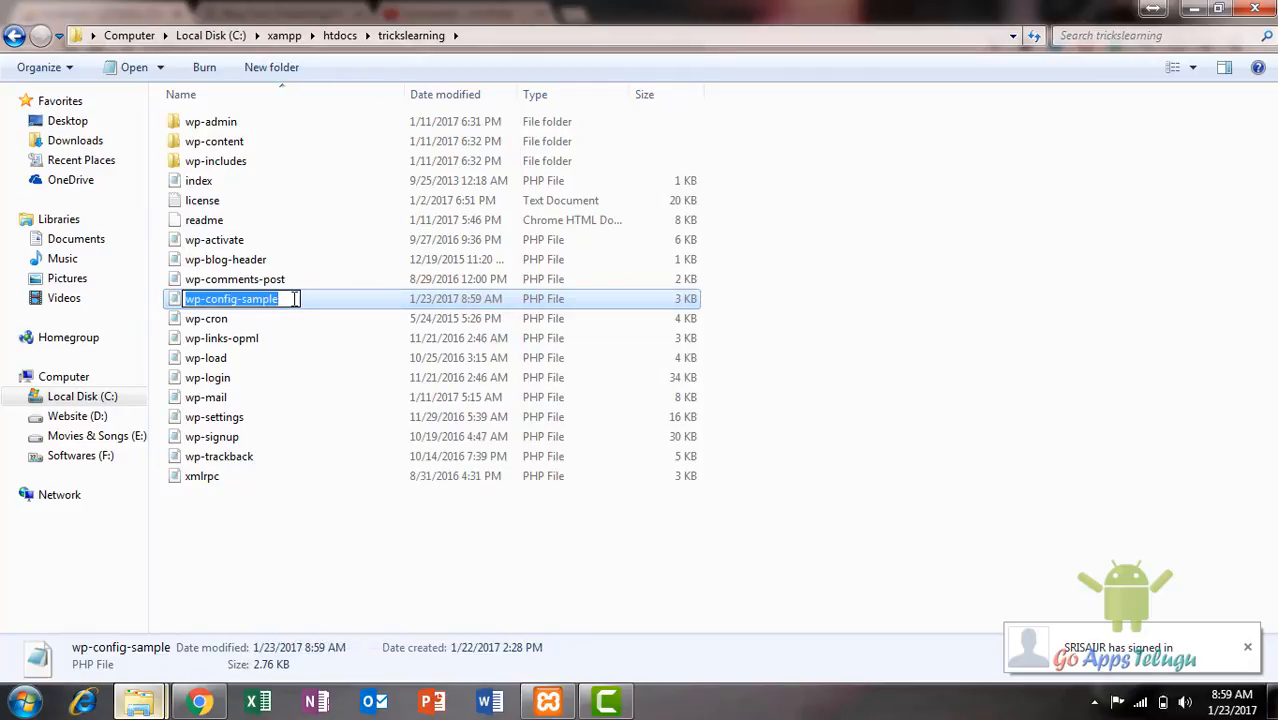
left_click(295, 299)
key("BackSpace")
key("BackSpace")
key("BackSpace")
key("BackSpace")
key("BackSpace")
key("BackSpace")
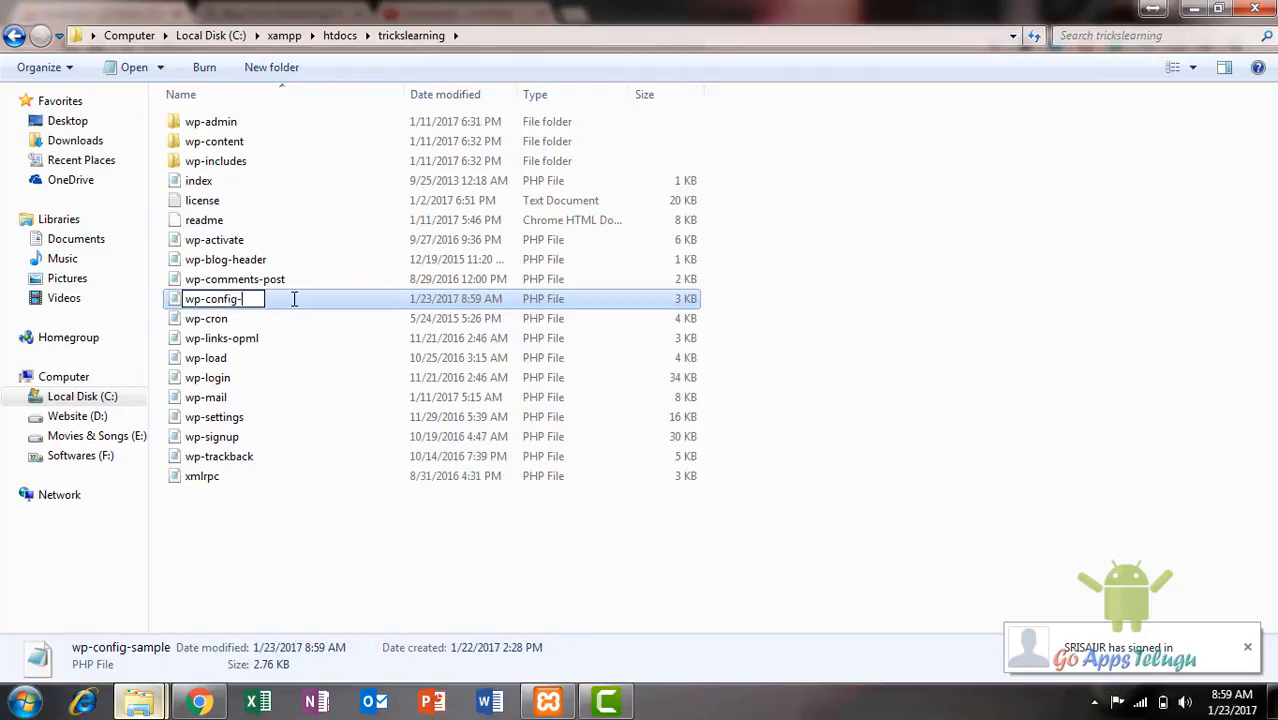
key("Return")
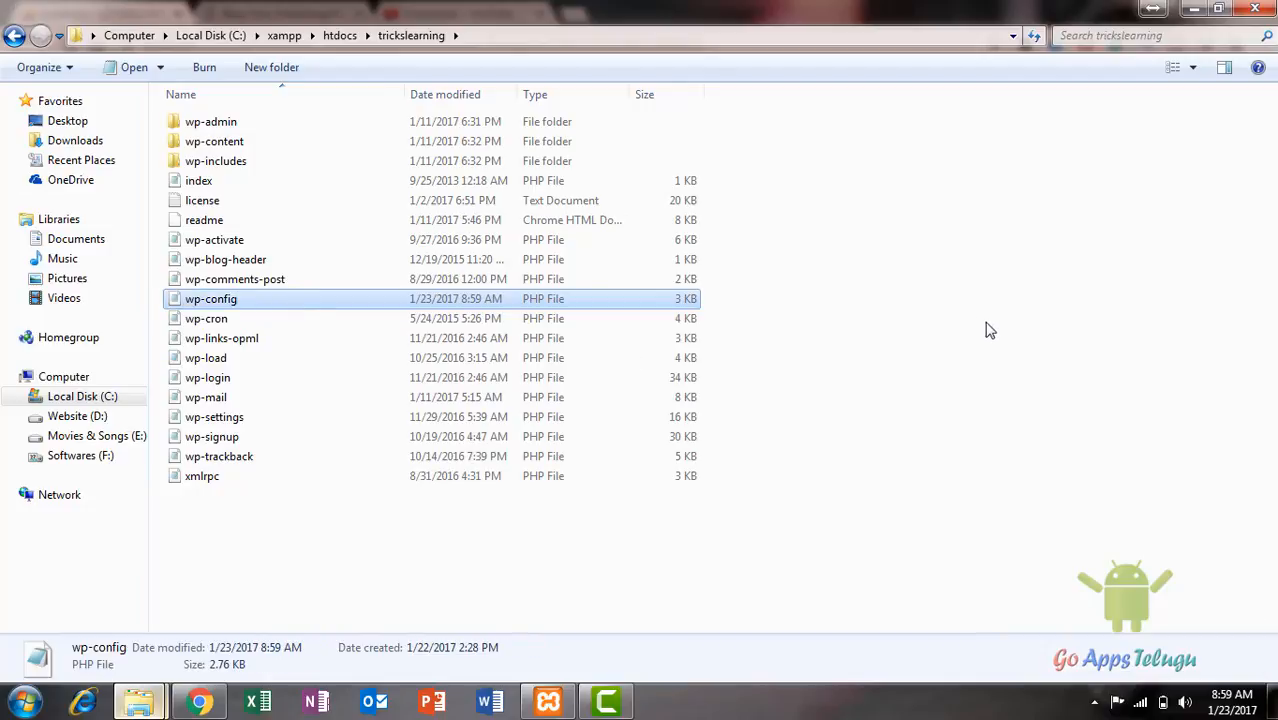
left_click(979, 327)
left_click(199, 702)
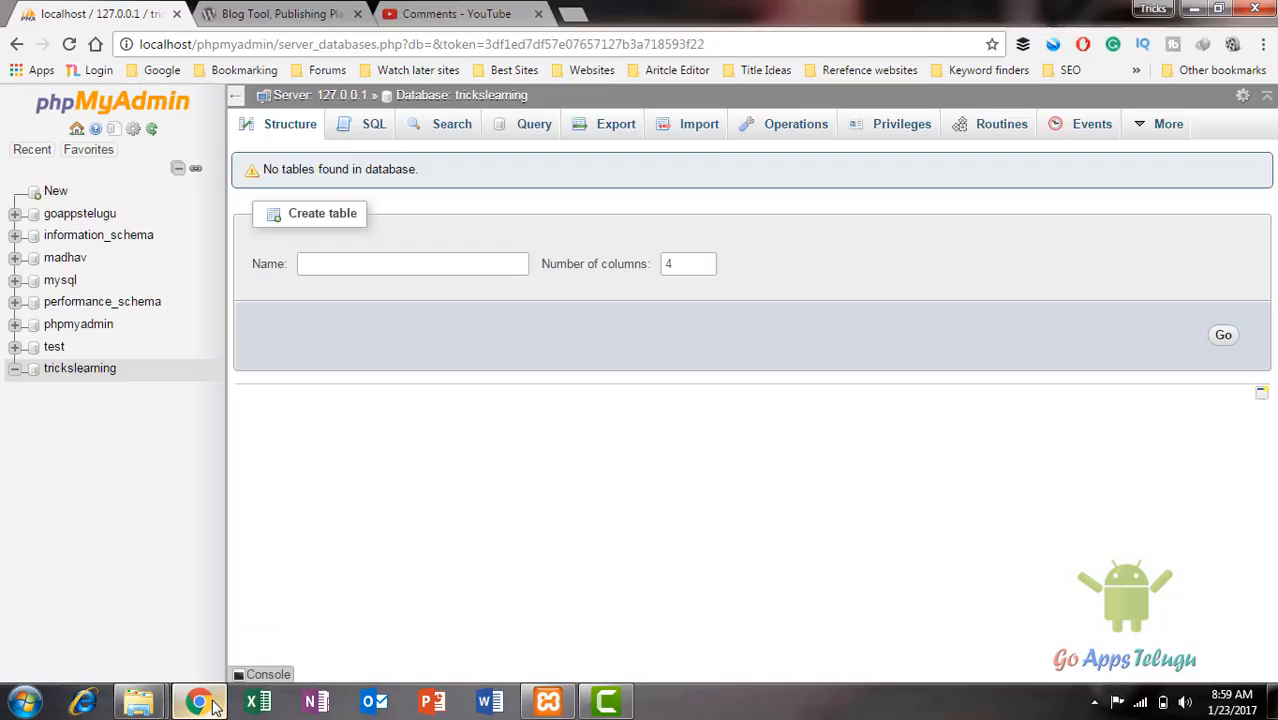
Step: Load localhost/trickslearning in a new browser tab
left_click(571, 15)
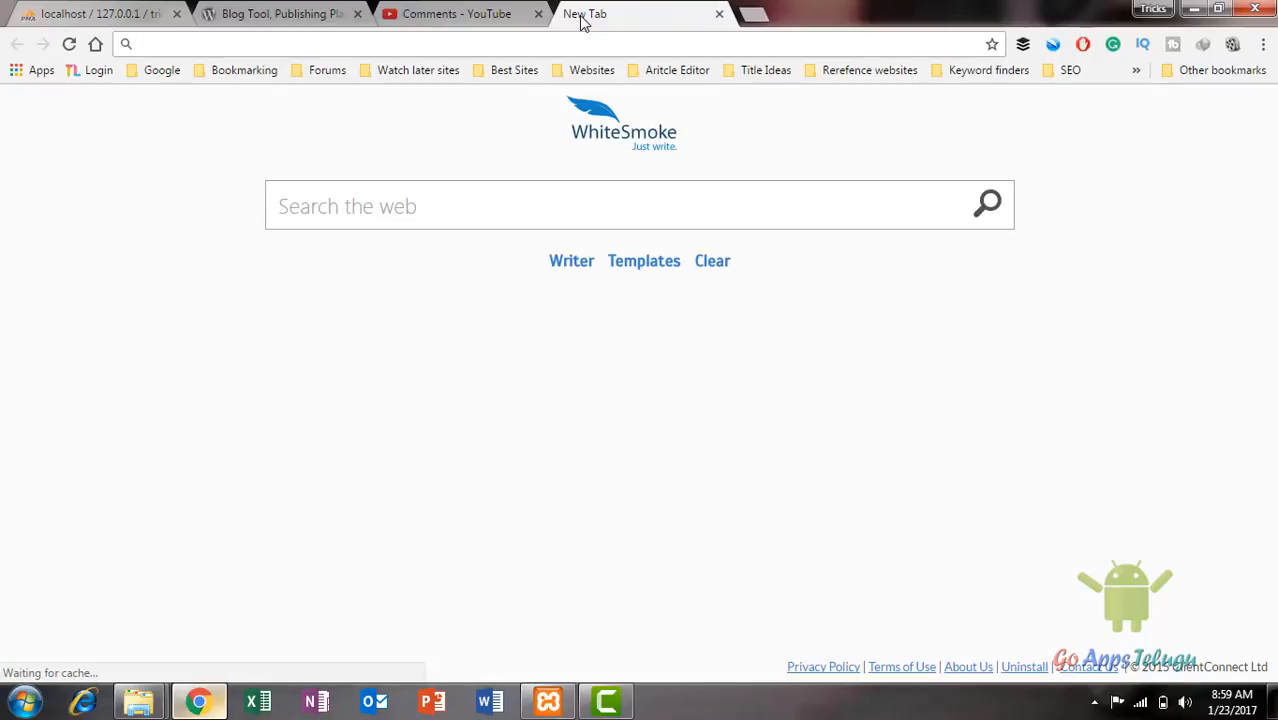
type("local")
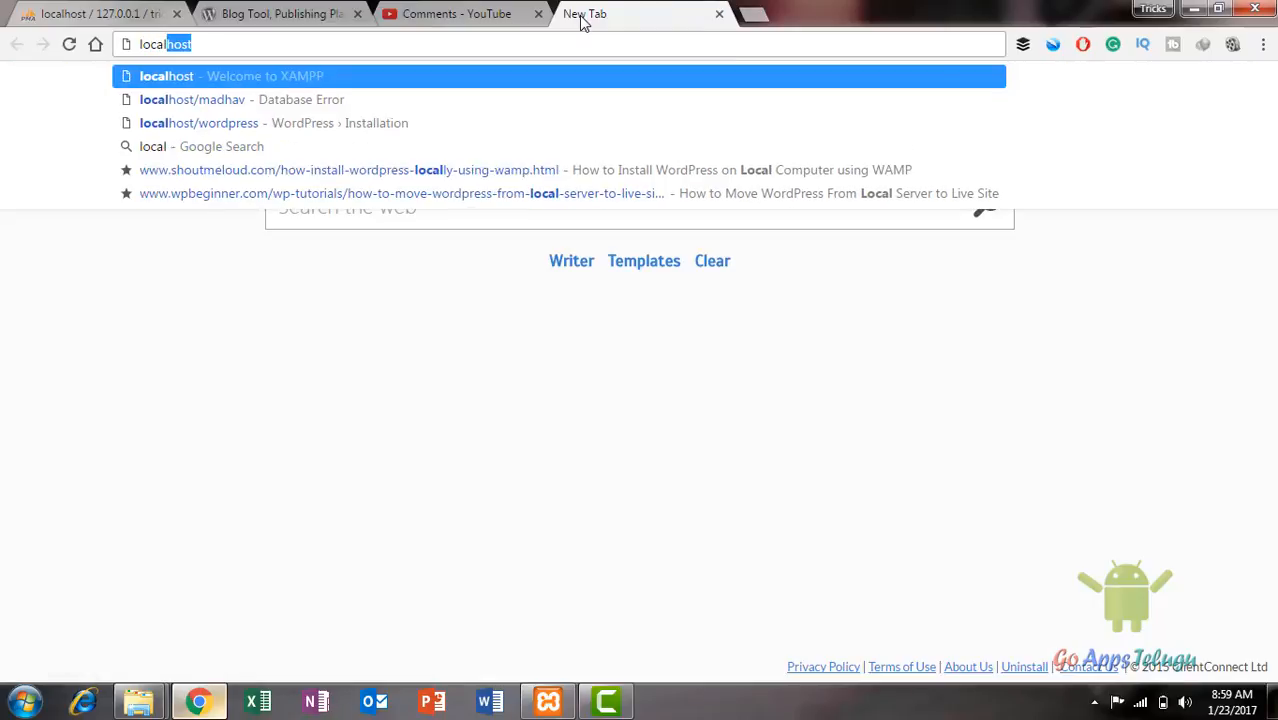
type("/")
key("BackSpace")
type("hhost")
key("BackSpace")
key("BackSpace")
key("BackSpace")
key("BackSpace")
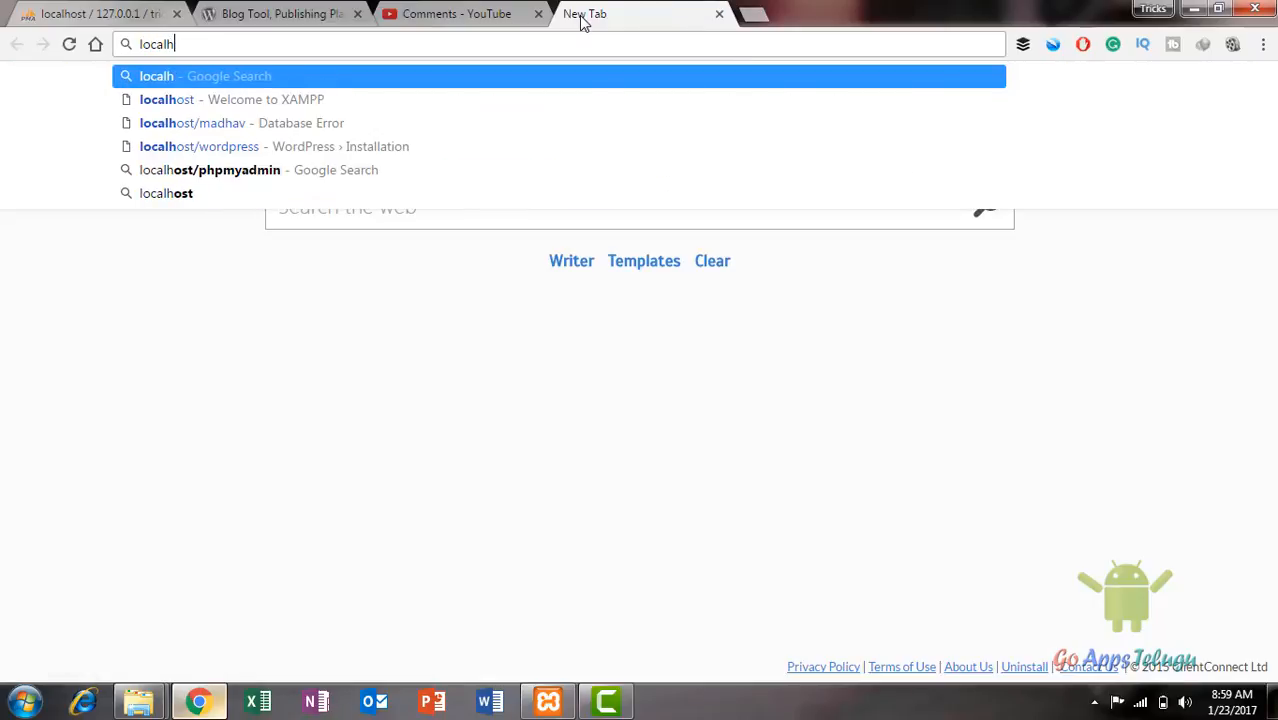
type("ost/tricksl")
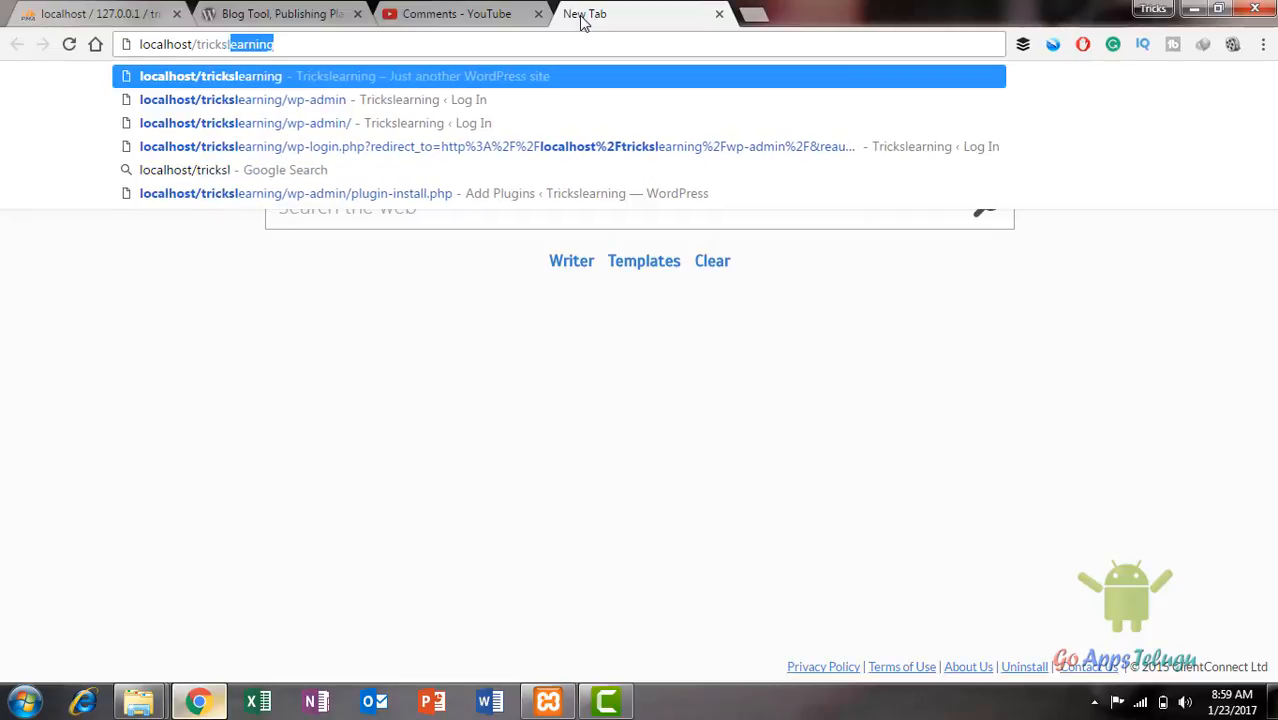
type("earning")
key("Return")
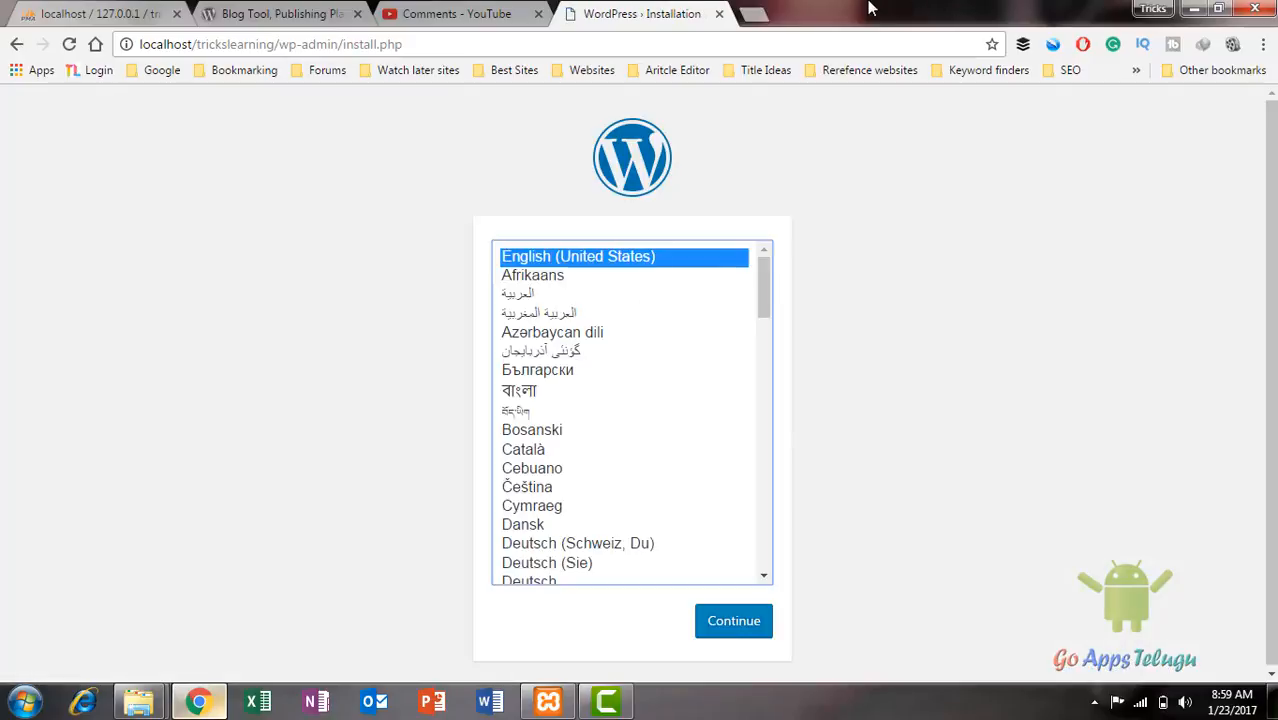
Step: Continue with English (United States) to WordPress's Information needed install form
left_click(755, 627)
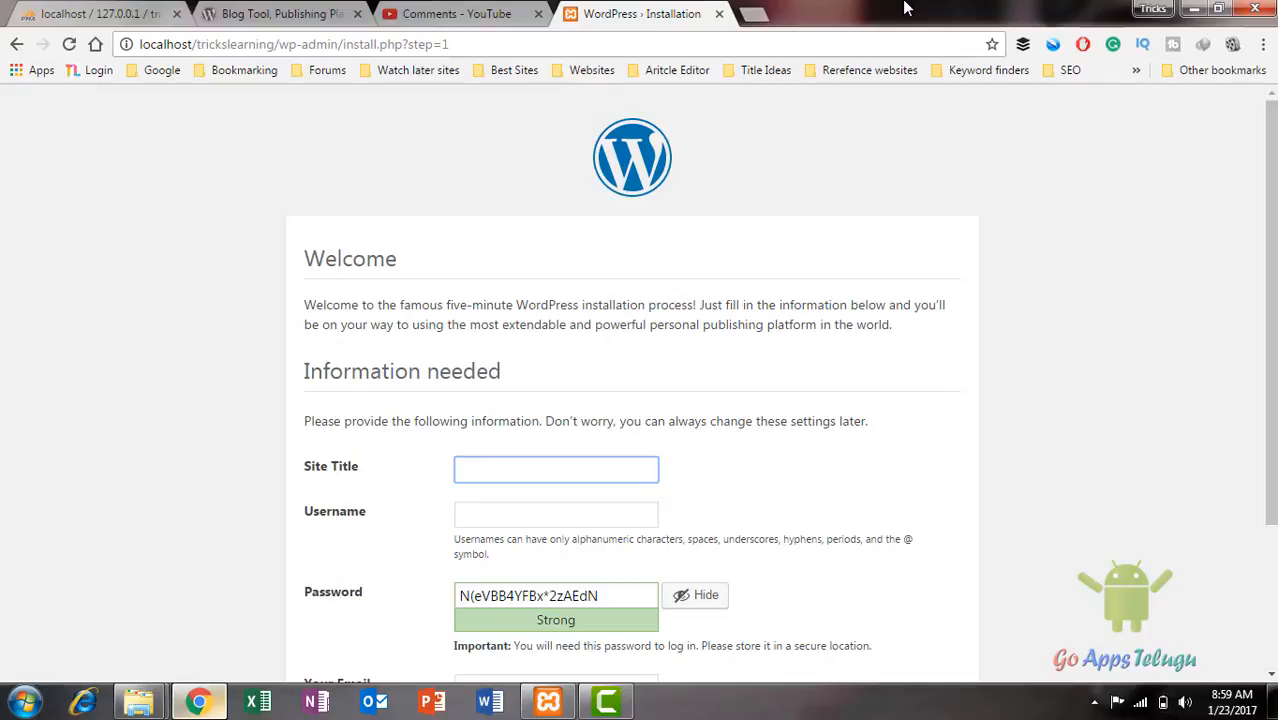
scroll(590, 442, "down", 3)
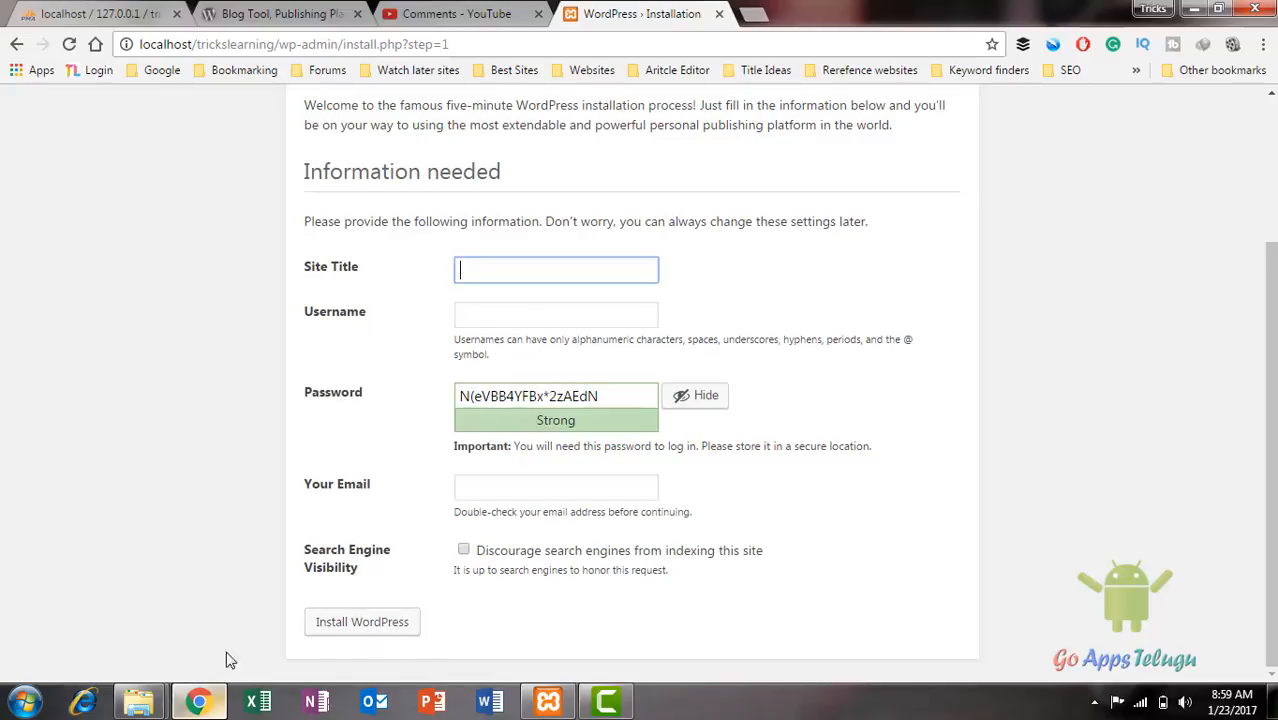
mouse_move(140, 702)
left_click(320, 612)
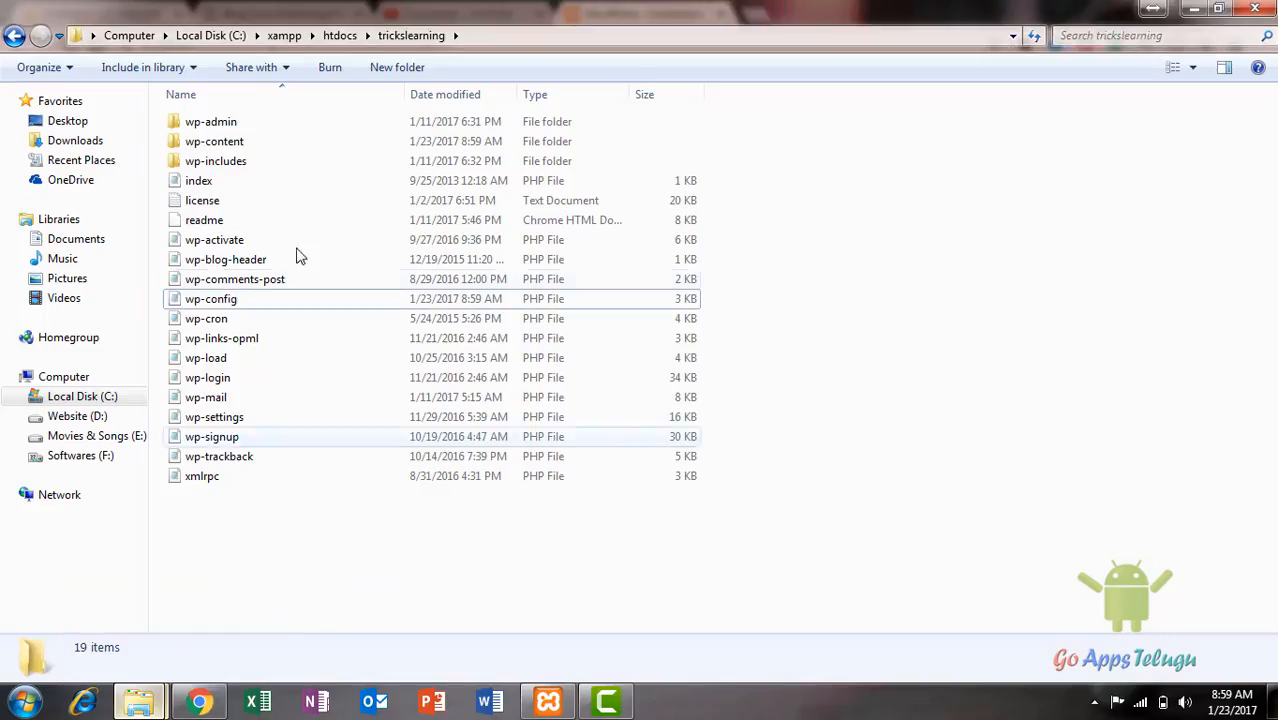
Step: Go back to htdocs in Explorer and close the window, revealing the install form
left_click(14, 37)
left_click(501, 487)
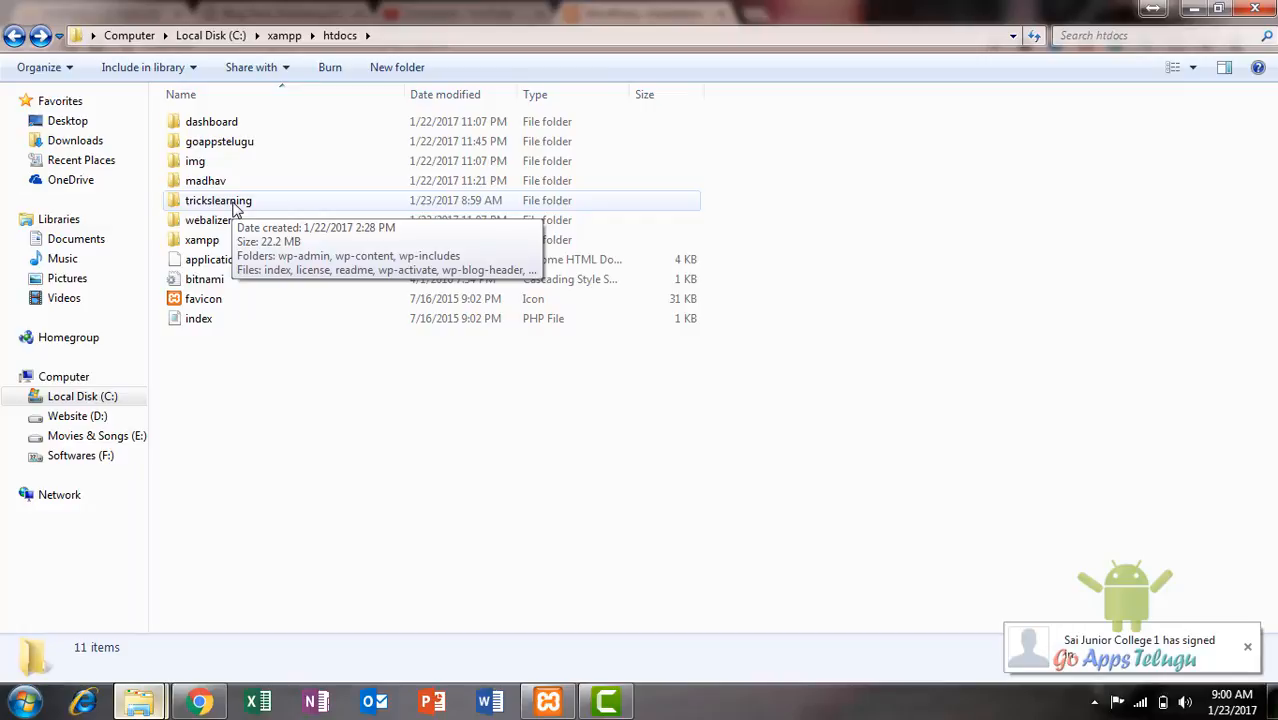
left_click(1257, 9)
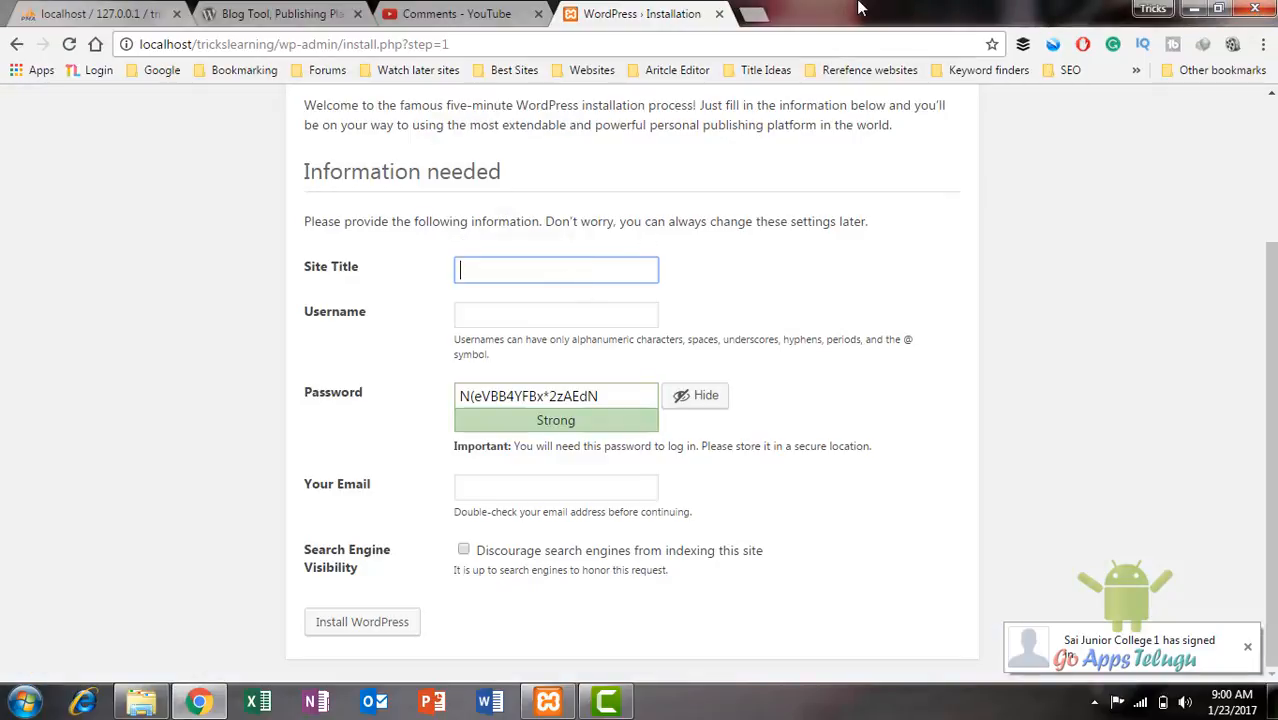